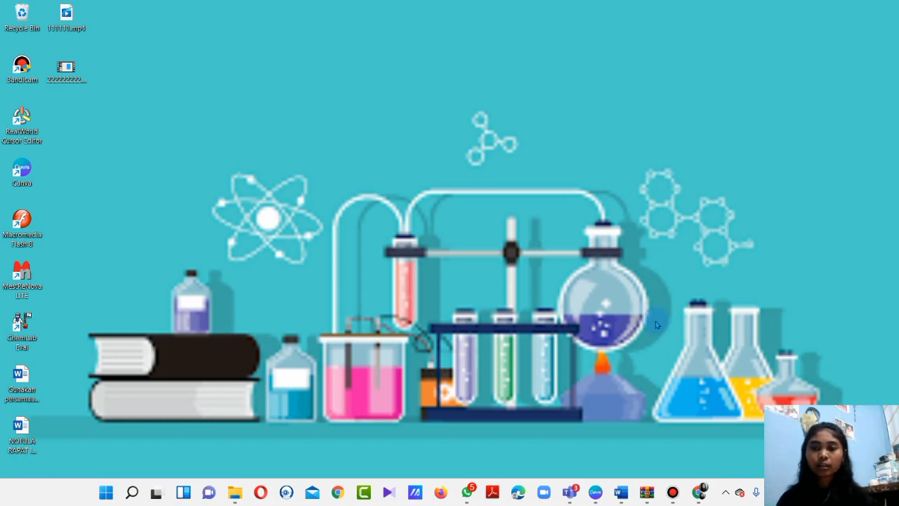
Step: Open IKATAN KIMIA.docx in Word and review its multiple-choice questions and answer options
{"action": "mouse_move", "coordinate": [620, 491]}
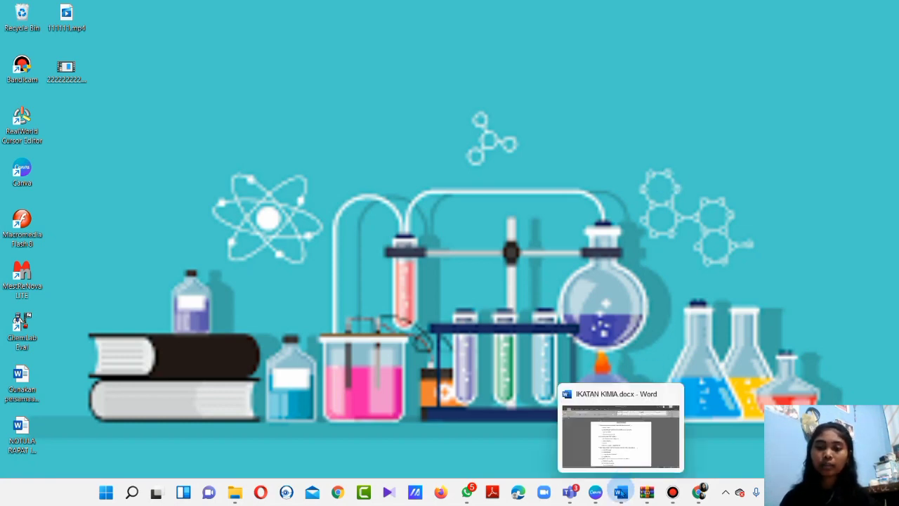
{"action": "left_click", "coordinate": [592, 409]}
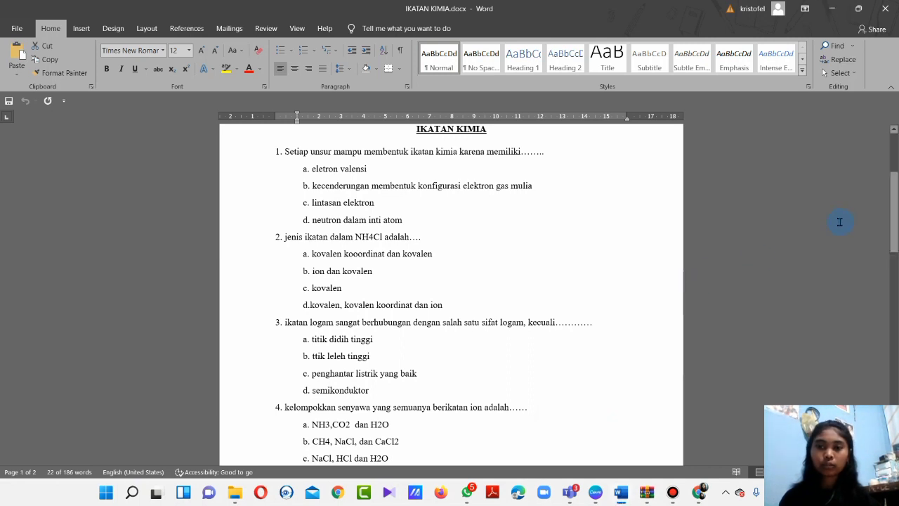
{"action": "left_click_drag", "start_coordinate": [893, 207], "coordinate": [876, 200]}
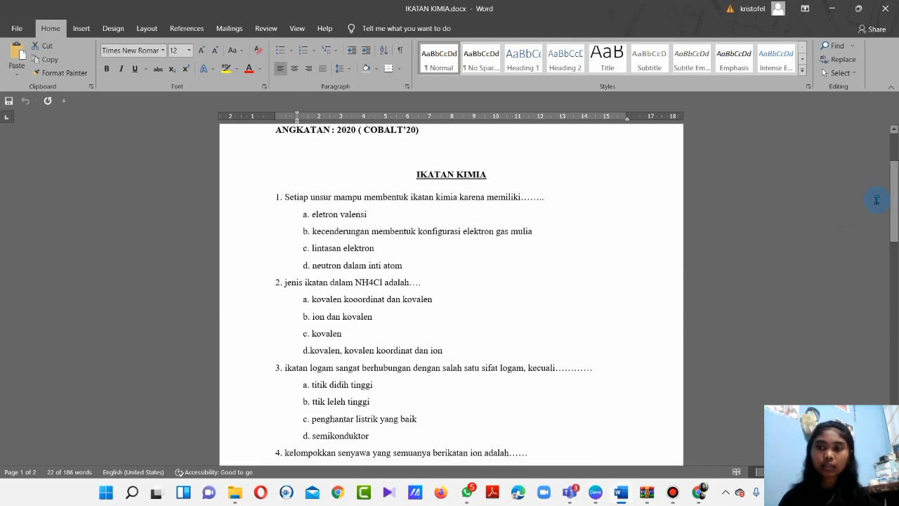
{"action": "left_click", "coordinate": [831, 9]}
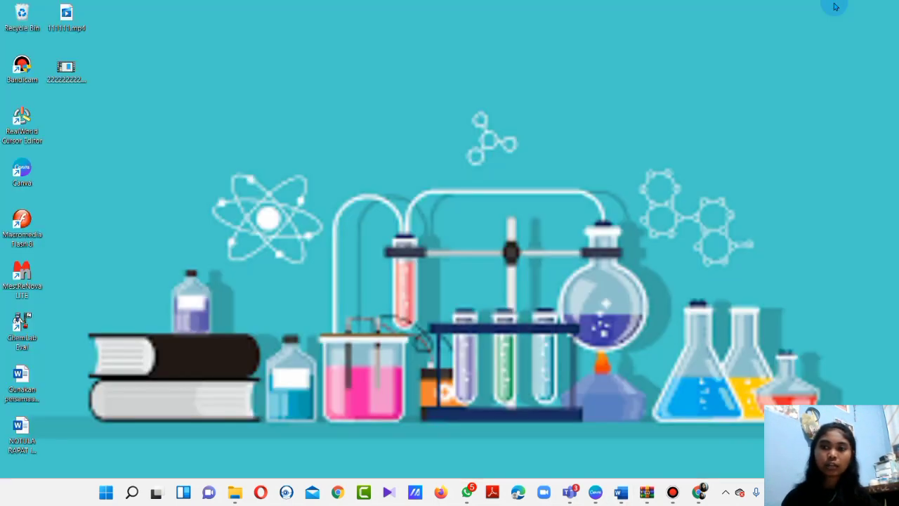
Step: Switch to Google Chrome and search the web for "wordwall"
{"action": "mouse_move", "coordinate": [700, 492]}
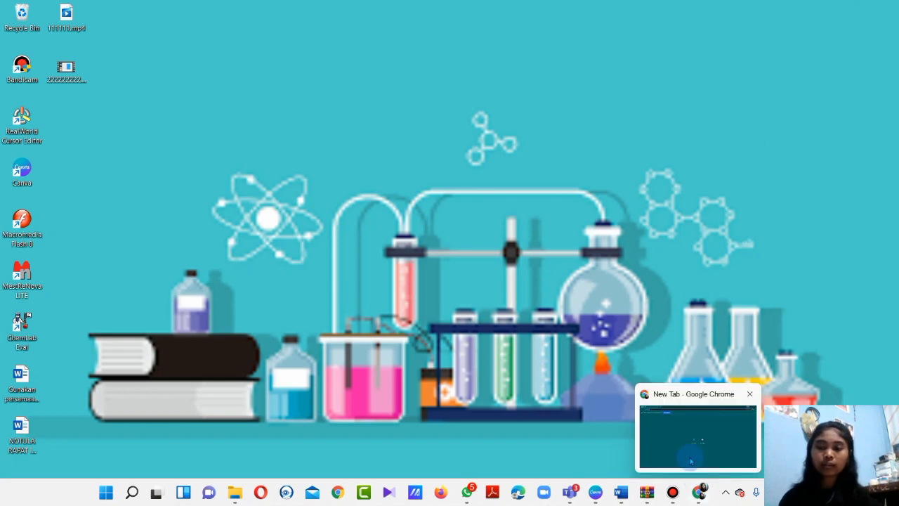
{"action": "left_click", "coordinate": [690, 455]}
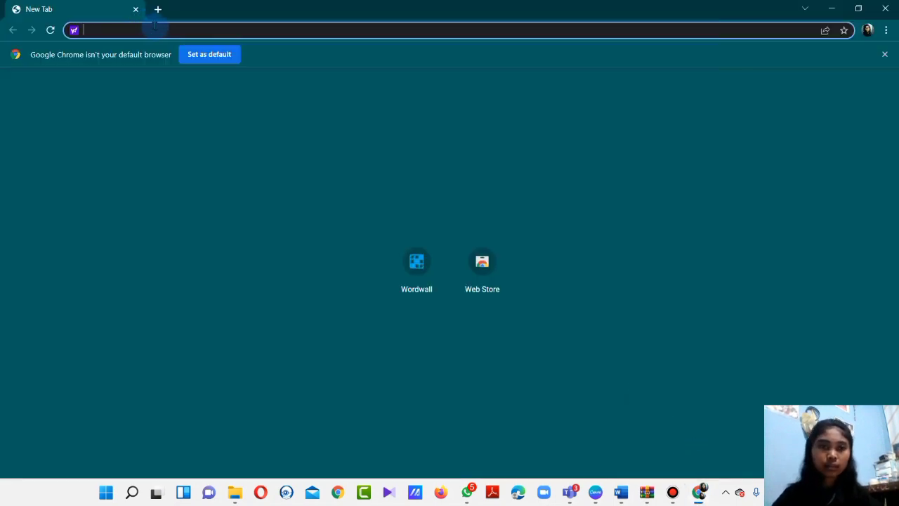
{"action": "type", "text": "wor"}
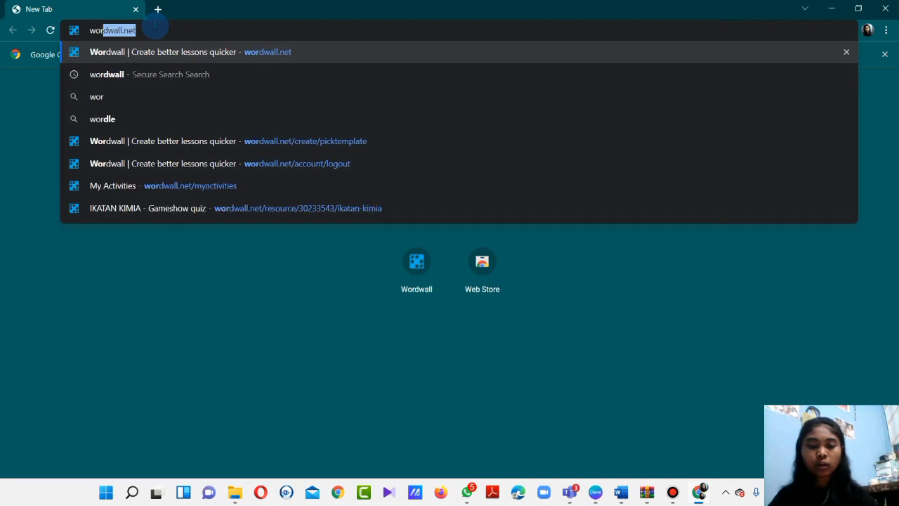
{"action": "type", "text": "dwall"}
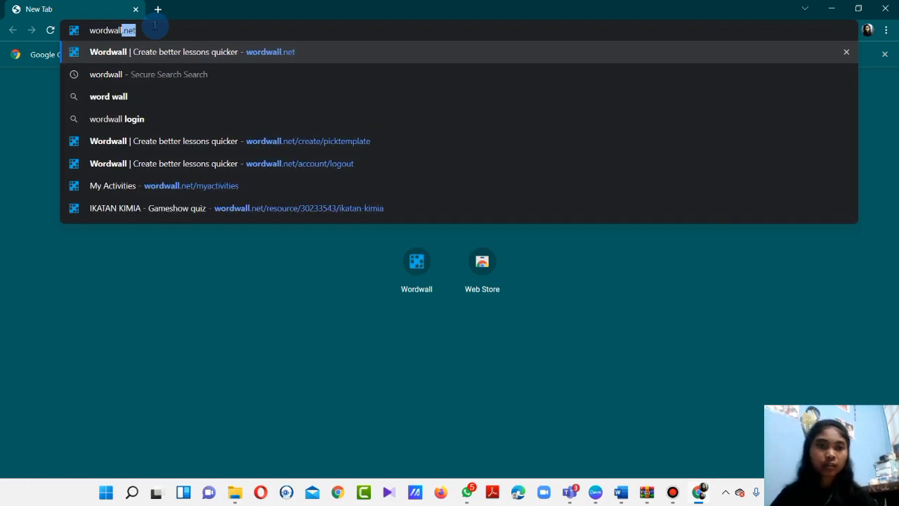
{"action": "key", "text": "BackSpace"}
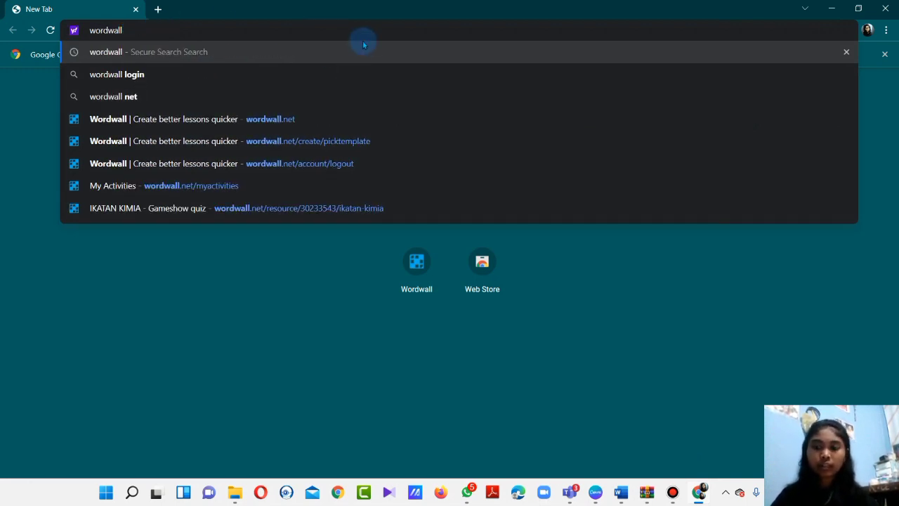
{"action": "key", "text": "Return"}
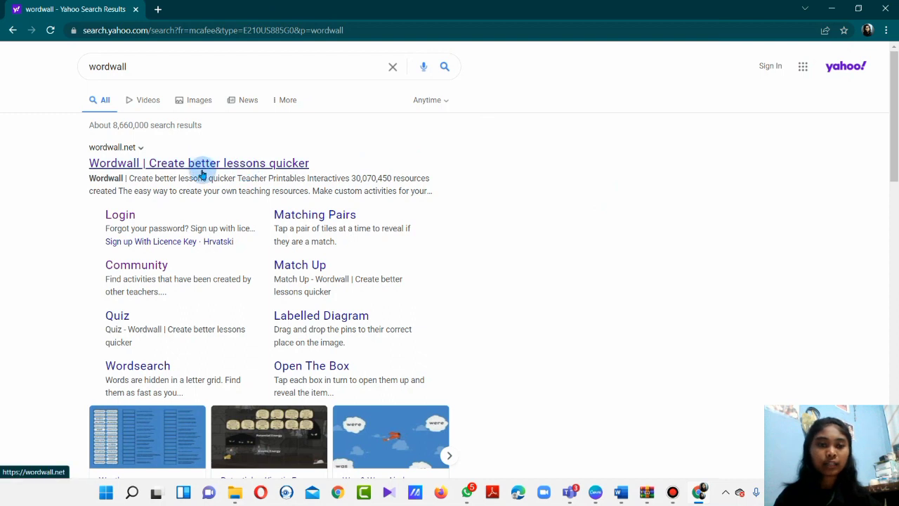
Step: Open the Wordwall website from the search results and log in with the Google account
{"action": "left_click", "coordinate": [143, 165]}
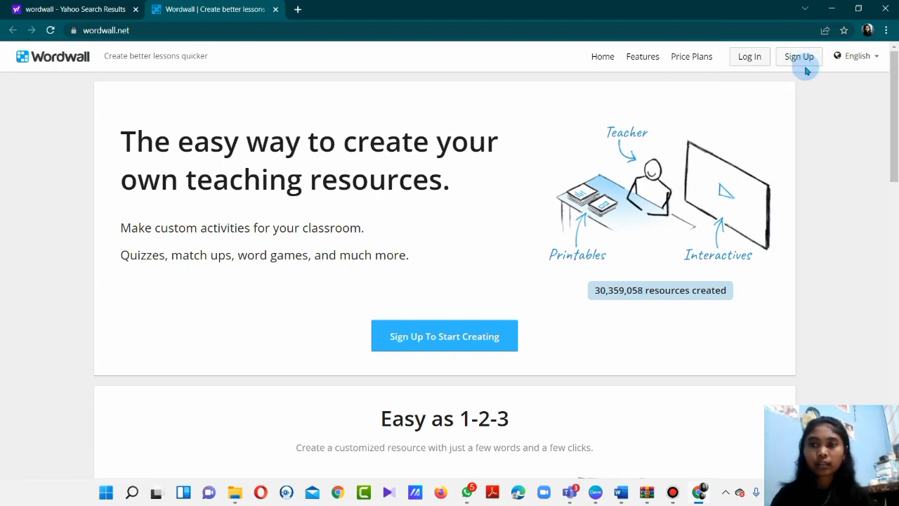
{"action": "left_click", "coordinate": [755, 60]}
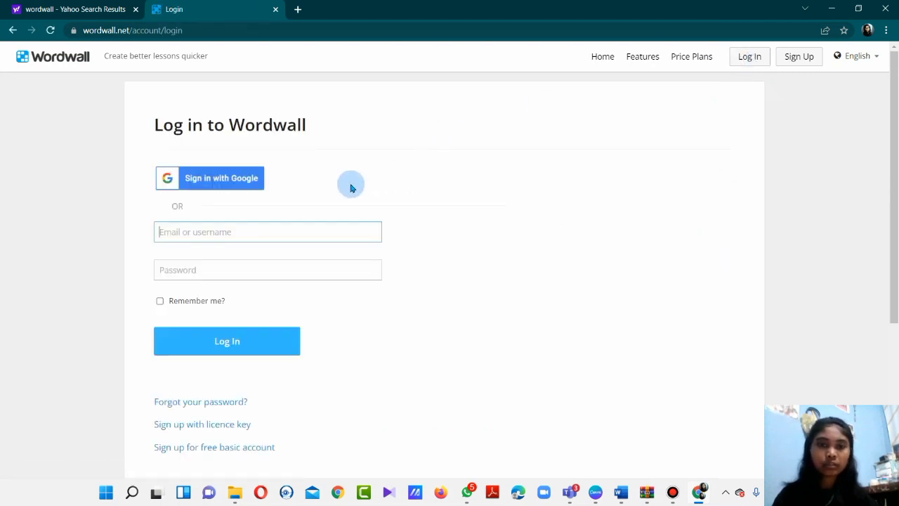
{"action": "left_click", "coordinate": [232, 184]}
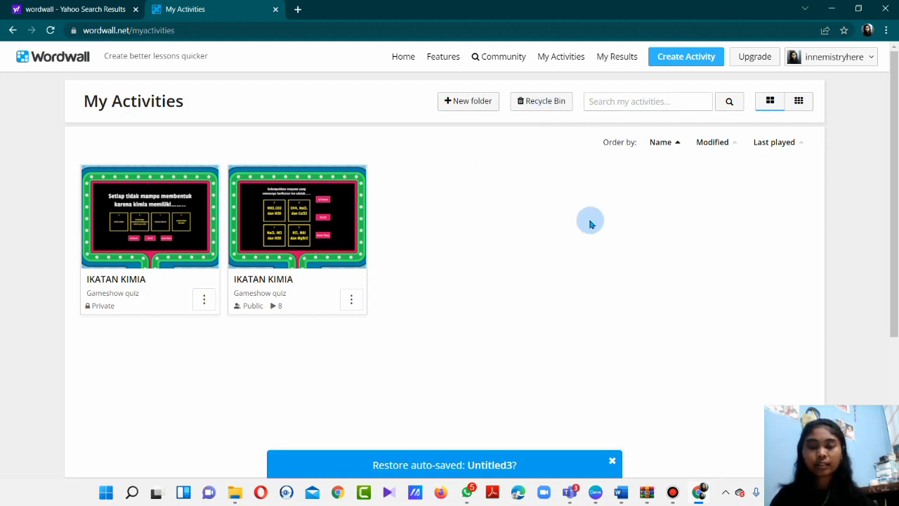
Step: Create a new Wordwall activity based on the Gameshow quiz template
{"action": "left_click", "coordinate": [683, 59]}
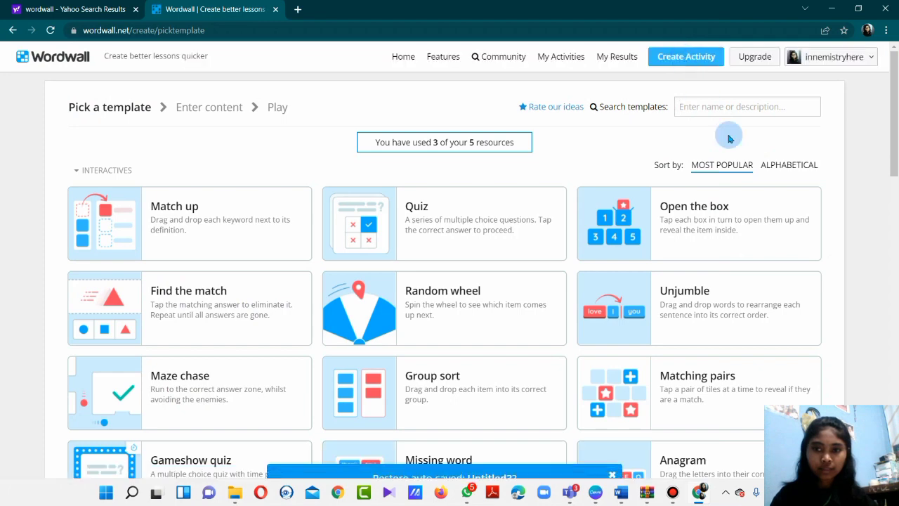
{"action": "scroll", "coordinate": [896, 120], "scroll_direction": "down", "scroll_amount": 3}
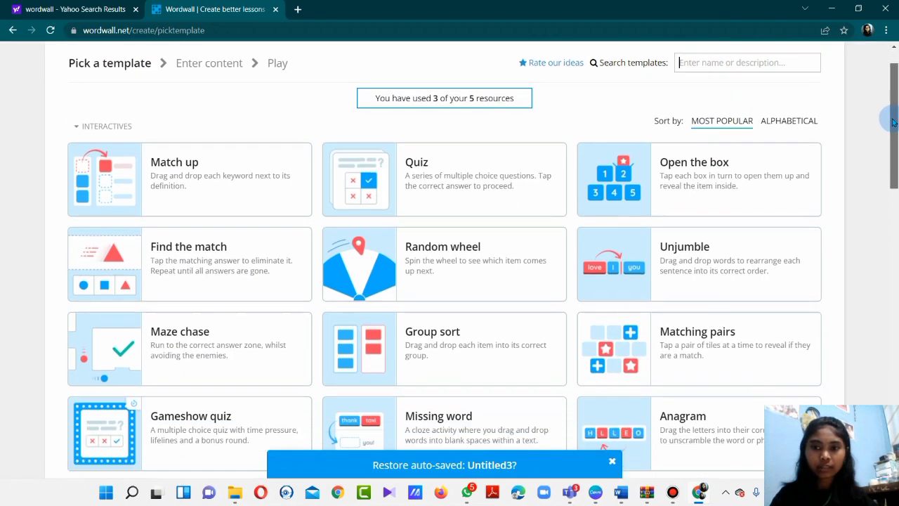
{"action": "left_click_drag", "start_coordinate": [896, 141], "coordinate": [896, 121]}
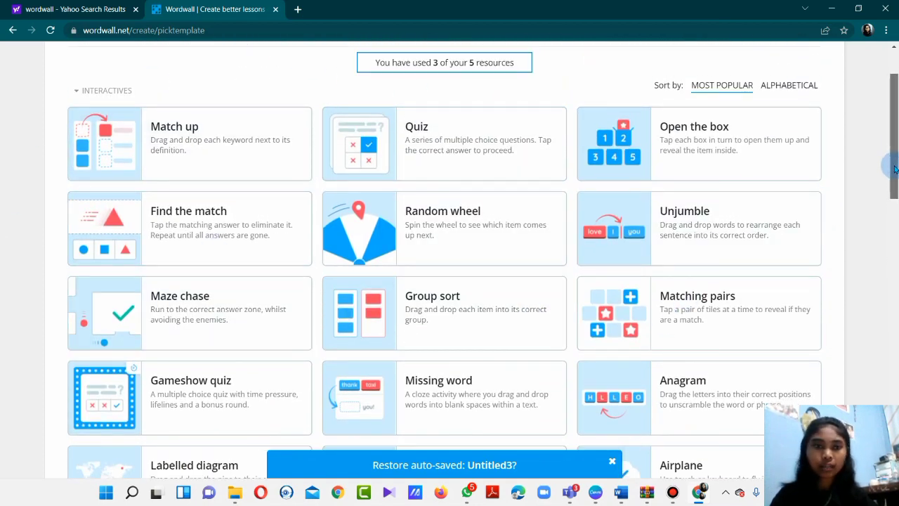
{"action": "left_click_drag", "start_coordinate": [894, 163], "coordinate": [895, 188]}
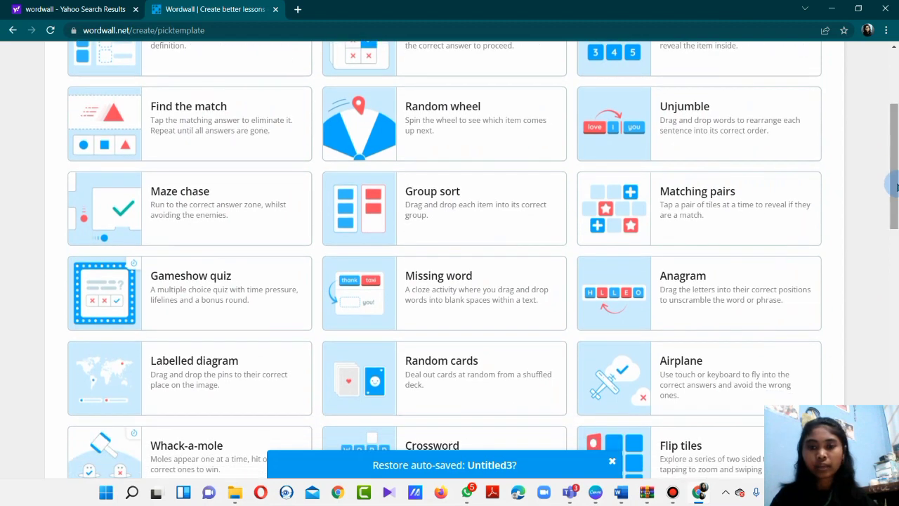
{"action": "left_click", "coordinate": [232, 301]}
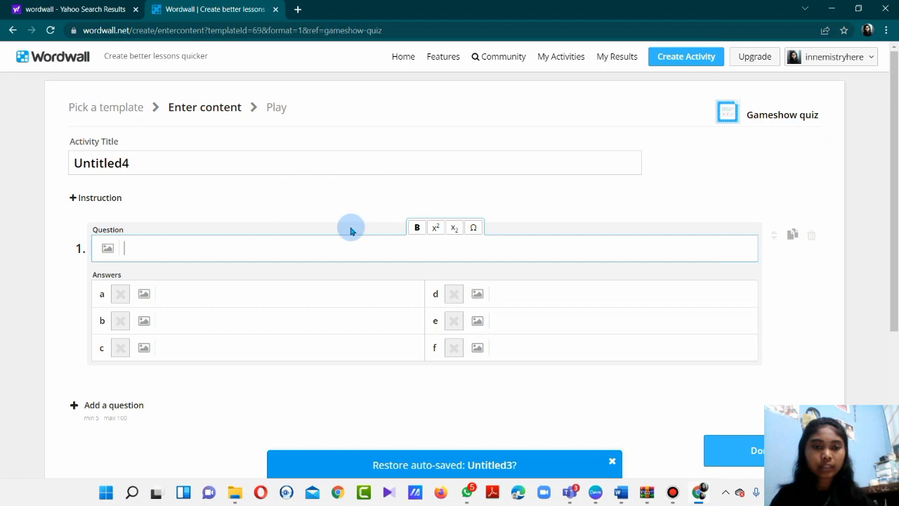
Step: Set the activity title to "IKATAN KIMIA"
{"action": "left_click", "coordinate": [144, 161]}
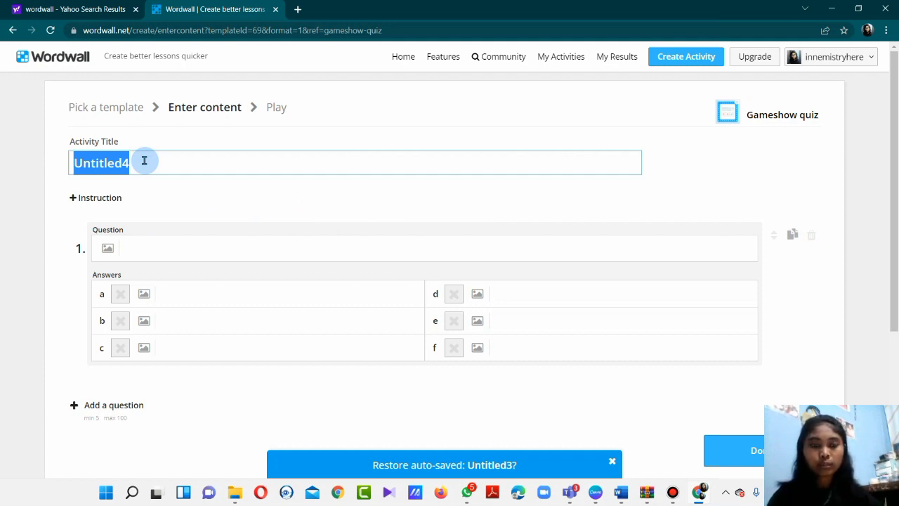
{"action": "type", "text": "I"}
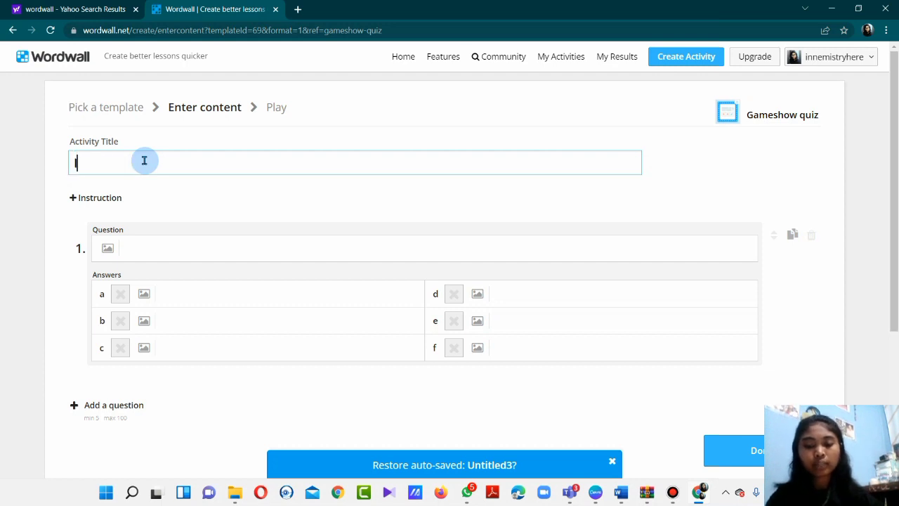
{"action": "type", "text": "KATAN "}
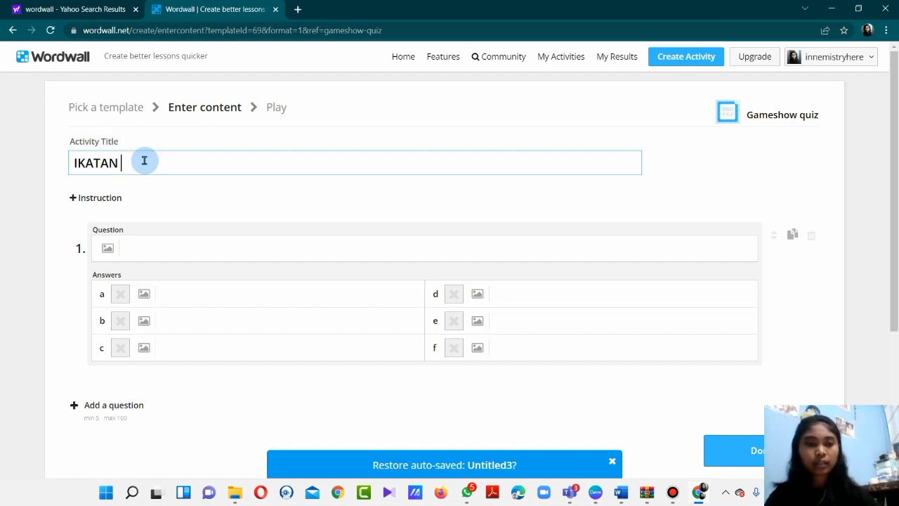
{"action": "type", "text": "KIMIA"}
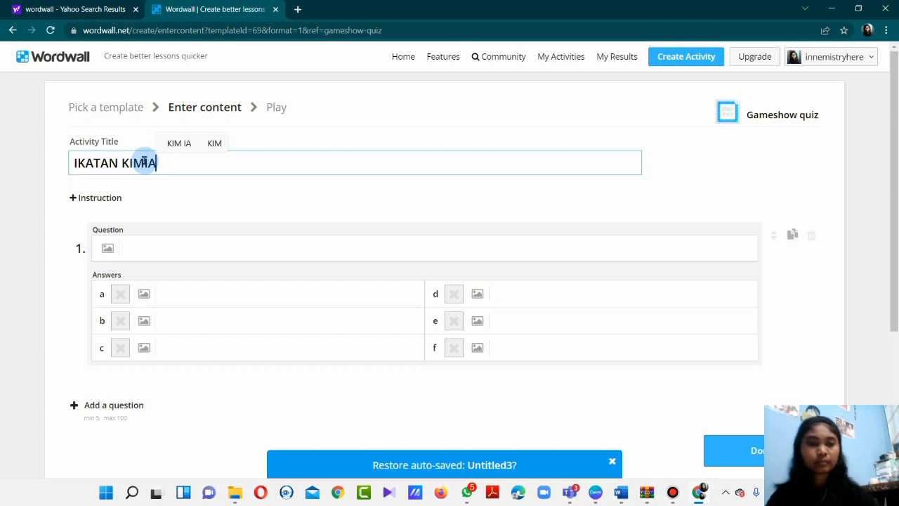
Step: Copy "Setiap unsur mampu membentuk ikatan kimia karena memiliki..." from IKATAN KIMIA.docx in Word into the text of question 1 in Wordwall
{"action": "left_click", "coordinate": [222, 240]}
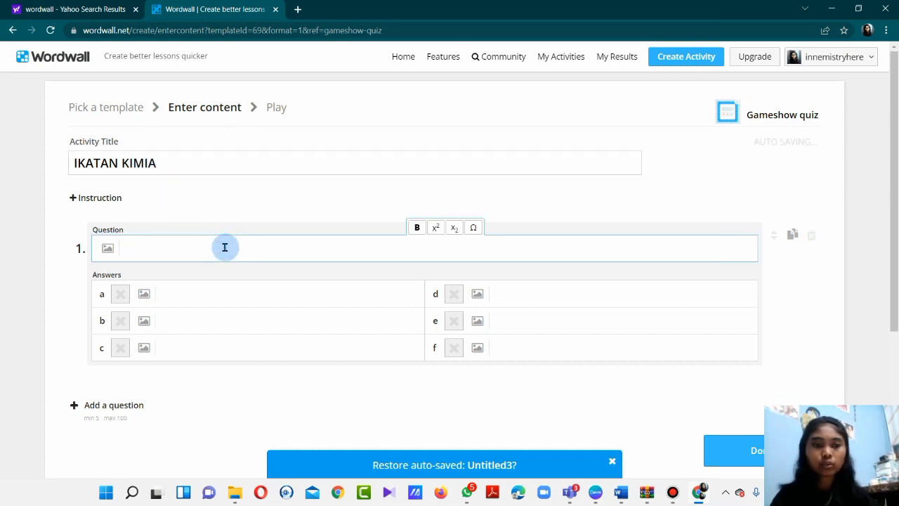
{"action": "mouse_move", "coordinate": [621, 491]}
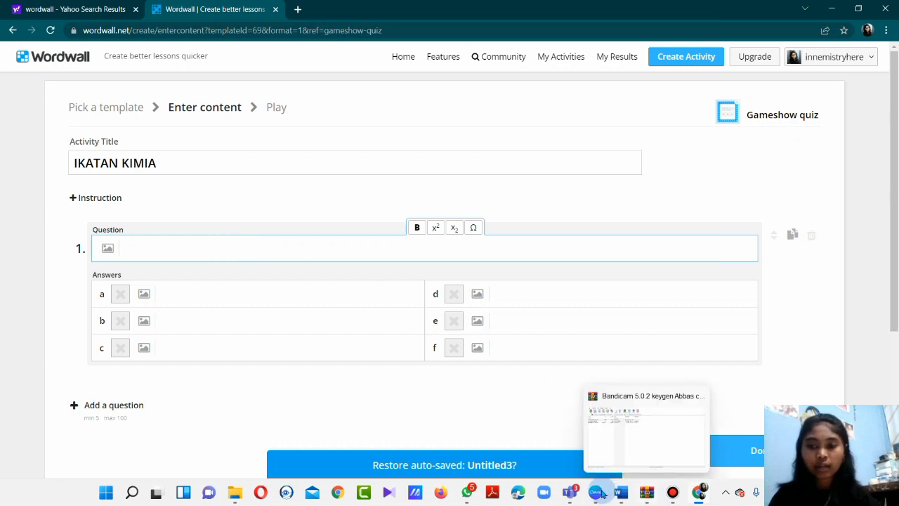
{"action": "left_click", "coordinate": [621, 457]}
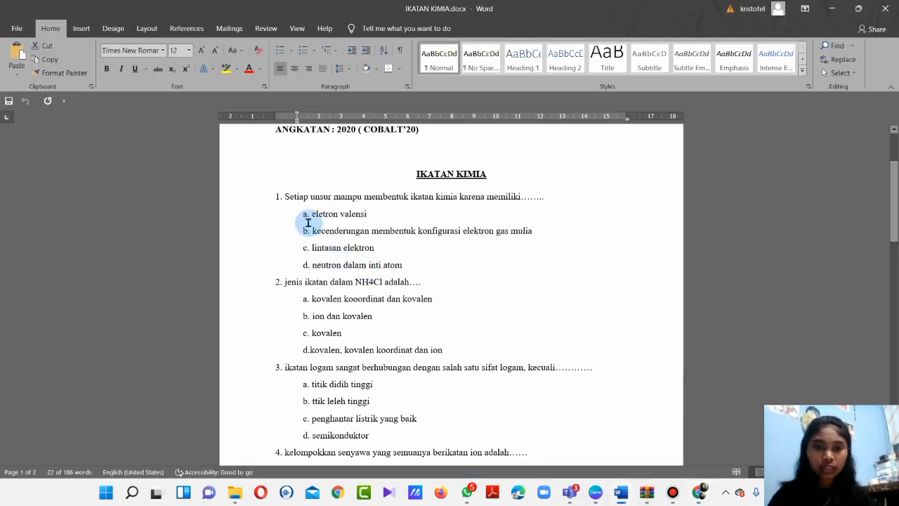
{"action": "left_click_drag", "start_coordinate": [285, 196], "coordinate": [531, 202]}
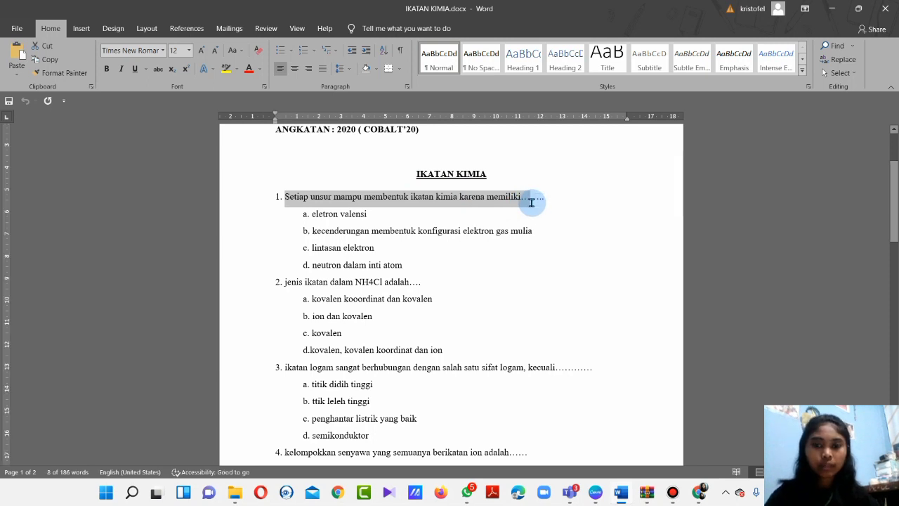
{"action": "mouse_move", "coordinate": [671, 489]}
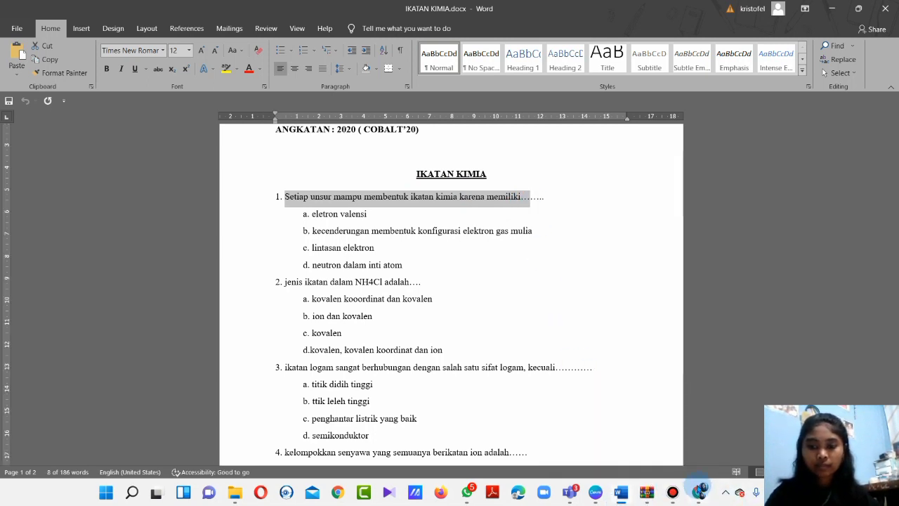
{"action": "mouse_move", "coordinate": [700, 491]}
{"action": "left_click", "coordinate": [669, 436]}
{"action": "left_click", "coordinate": [328, 254]}
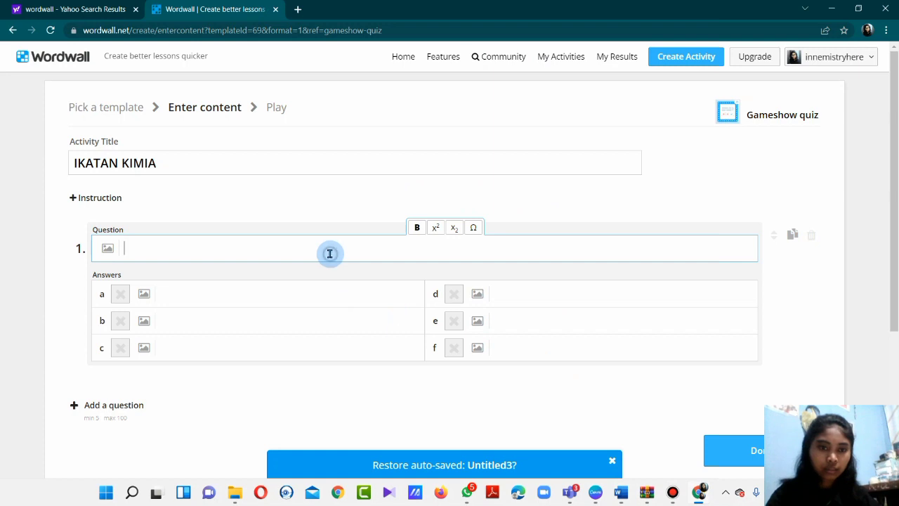
{"action": "type", "text": "Setiap unsur mampu membentuk ikatan kimia karena memiliki..."}
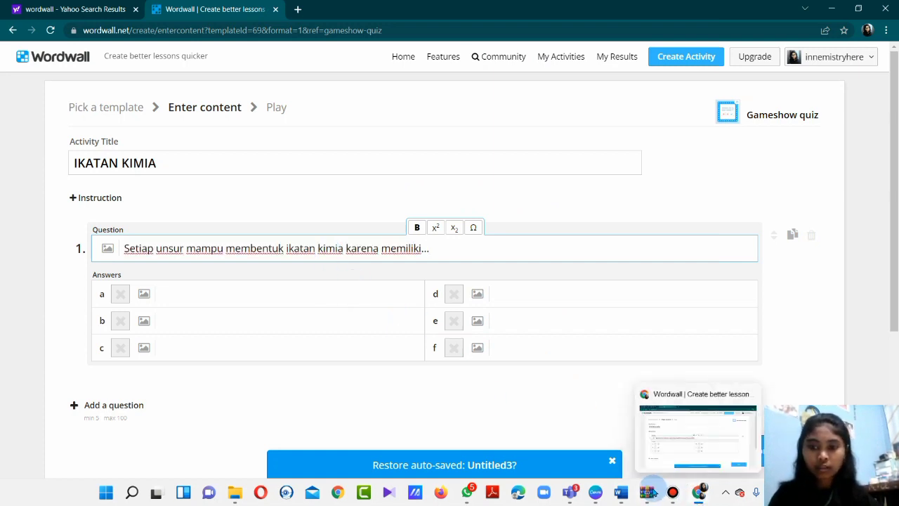
Step: Copy the four answer options of question 1 from the Word document into answers a to d in Wordwall
{"action": "mouse_move", "coordinate": [622, 492]}
{"action": "left_click", "coordinate": [600, 432]}
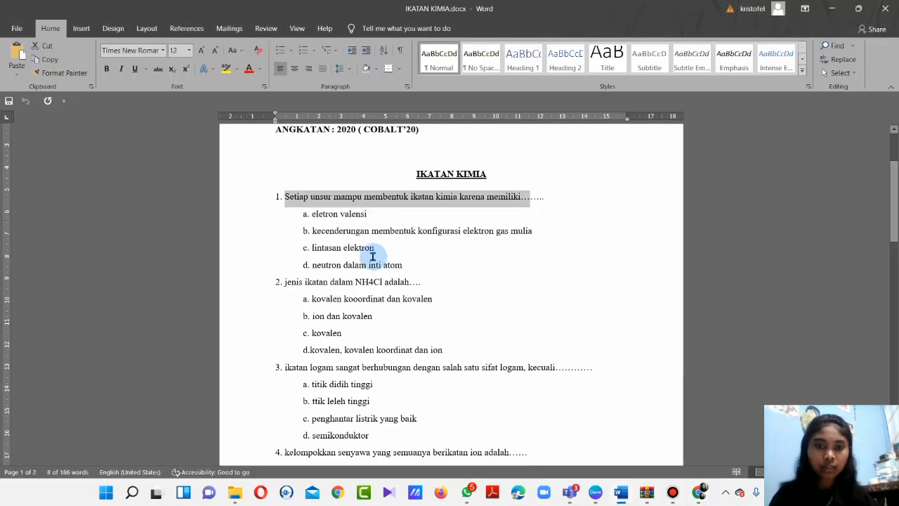
{"action": "left_click_drag", "start_coordinate": [402, 265], "coordinate": [297, 215]}
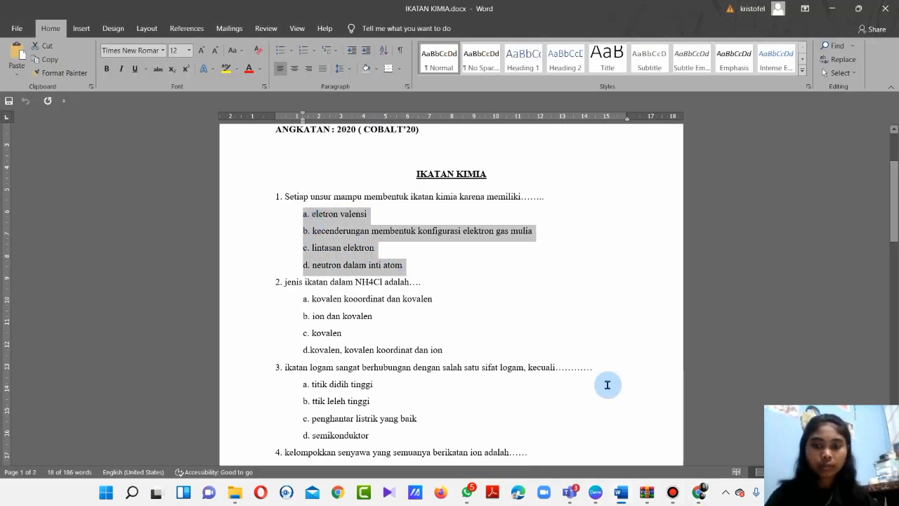
{"action": "mouse_move", "coordinate": [697, 492]}
{"action": "left_click", "coordinate": [686, 422]}
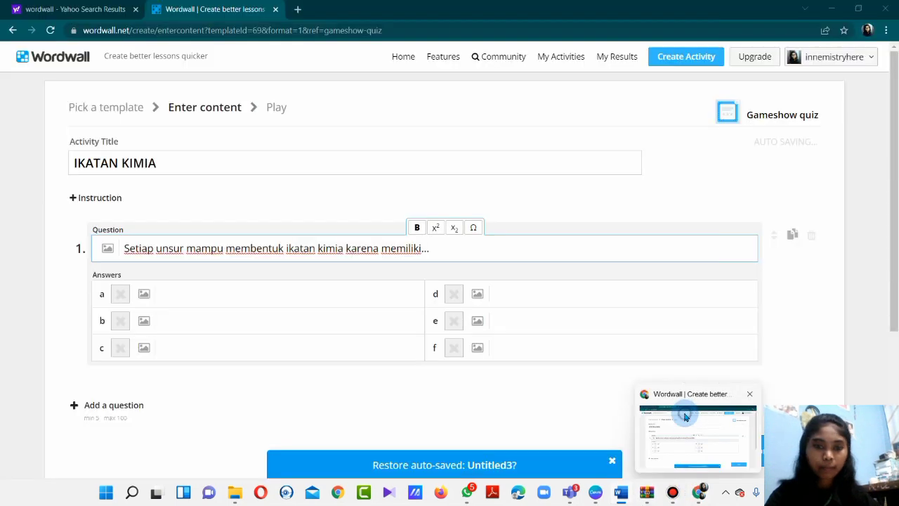
{"action": "left_click", "coordinate": [209, 288]}
{"action": "type", "text": "a. elektron valensi b. kecenderungan membentuk konfigurasi elektron gas mulia c. lintasan elektron d. neutron dalam inti atom"}
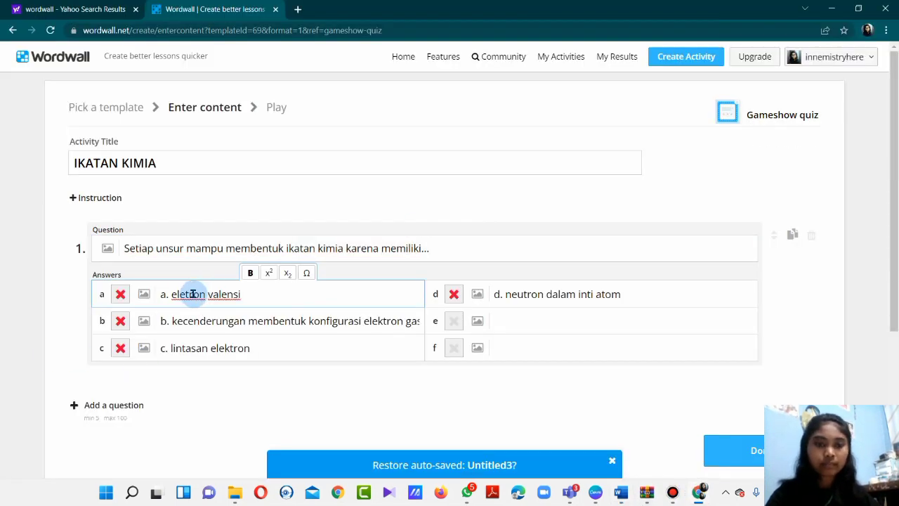
Step: Remove the letter prefixes from answers a, b and c of question 1, making answer c read "Lintasan elektron"
{"action": "left_click_drag", "start_coordinate": [171, 295], "coordinate": [160, 347]}
{"action": "key", "text": "BackSpace"}
{"action": "left_click", "coordinate": [172, 325]}
{"action": "key", "text": "BackSpace"}
{"action": "left_click", "coordinate": [168, 346]}
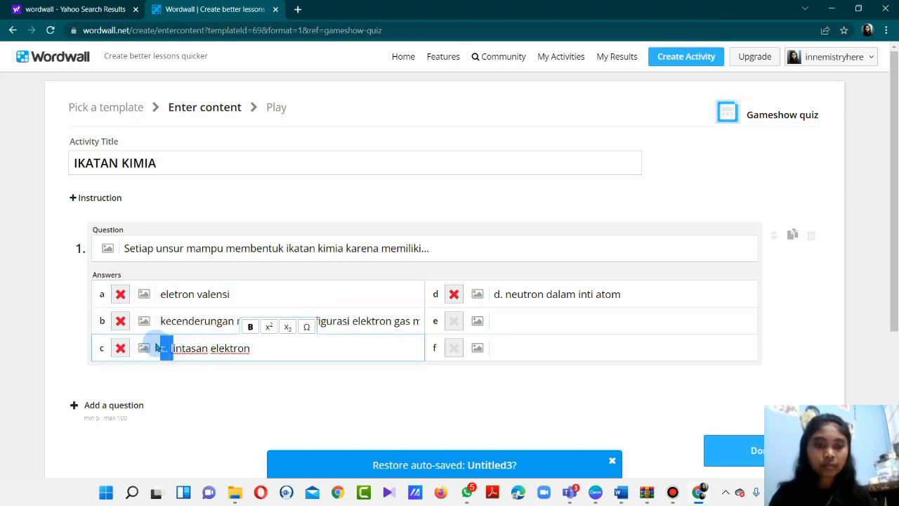
{"action": "key", "text": "BackSpace"}
{"action": "key", "text": "Delete"}
{"action": "type", "text": "L"}
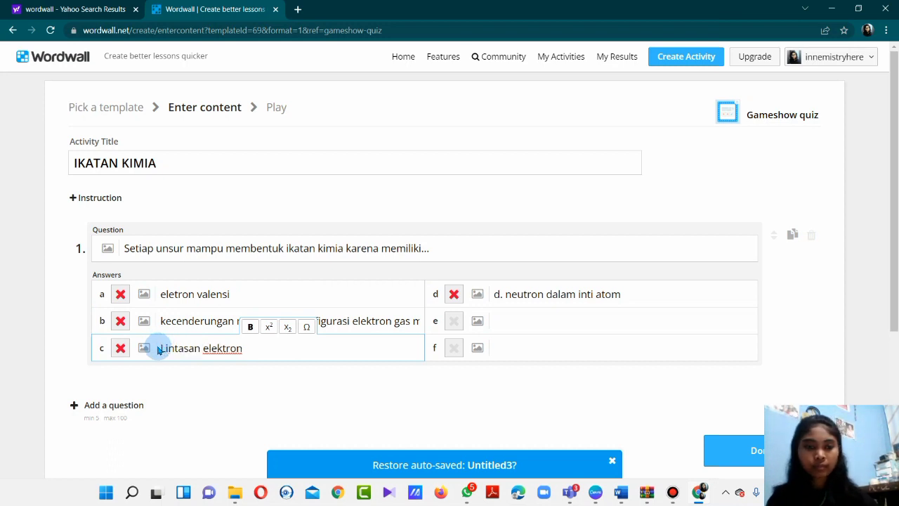
Step: Remove the "d." prefix from answer d of question 1 and mark answer b as the correct one
{"action": "left_click", "coordinate": [506, 294]}
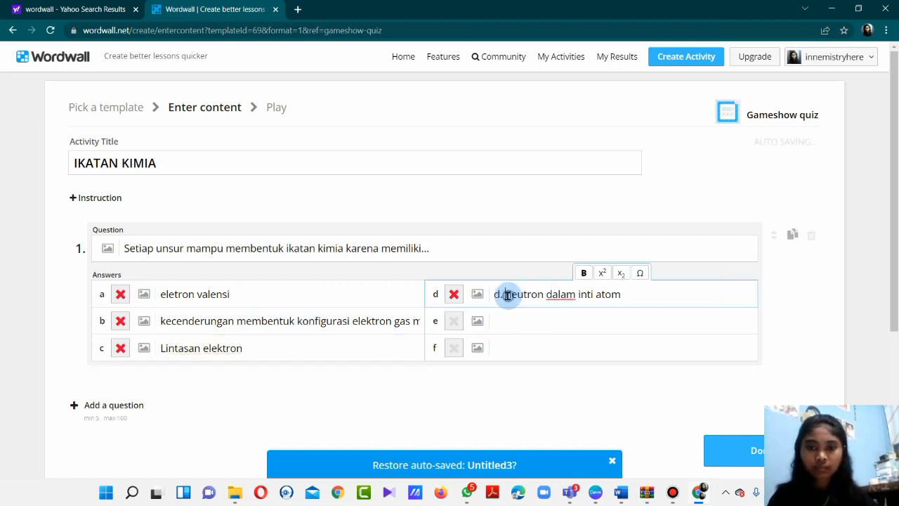
{"action": "left_click_drag", "start_coordinate": [506, 294], "coordinate": [492, 295]}
{"action": "key", "text": "BackSpace"}
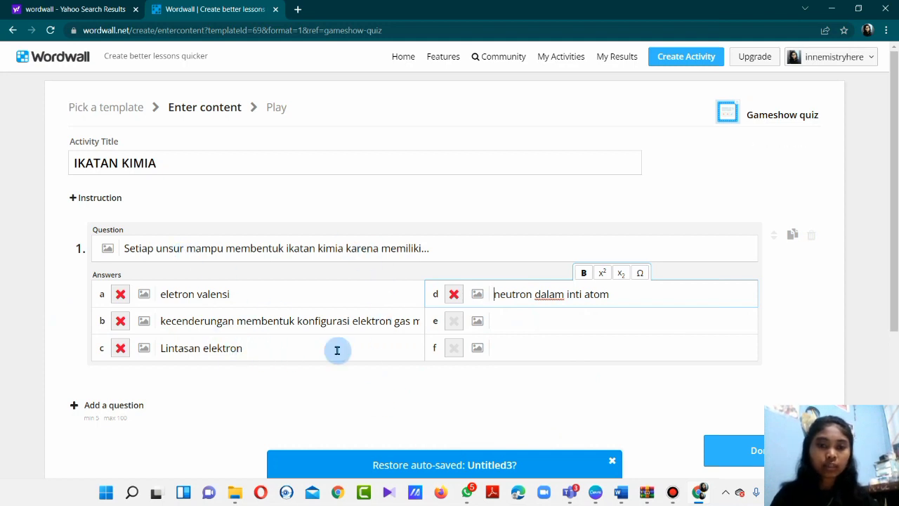
{"action": "left_click", "coordinate": [120, 321]}
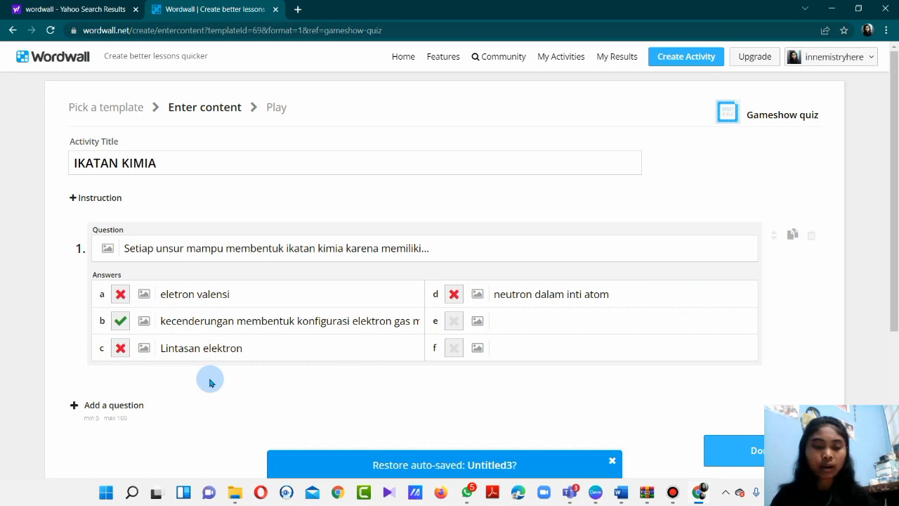
Step: Add question 2 and copy its text "jenis ikatan dalam NH4Cl adalah...." from IKATAN KIMIA.docx in Word into Wordwall
{"action": "left_click", "coordinate": [106, 411]}
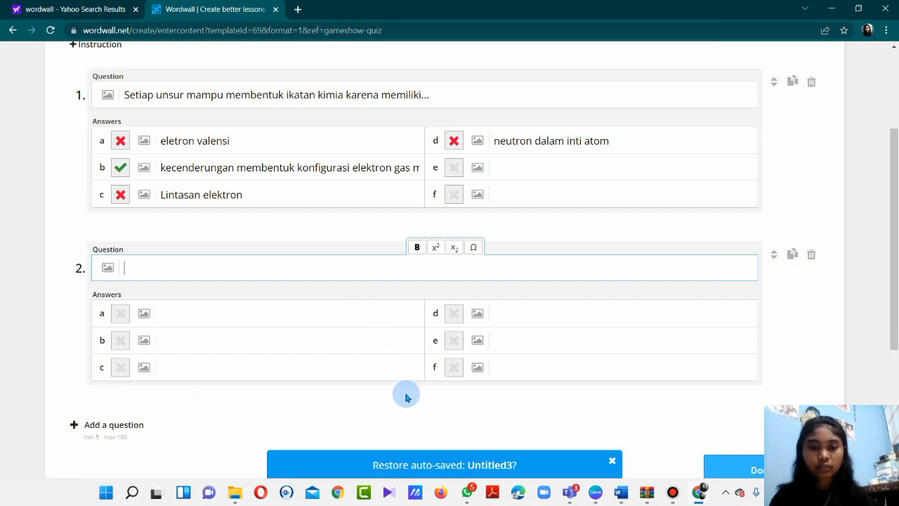
{"action": "mouse_move", "coordinate": [625, 499]}
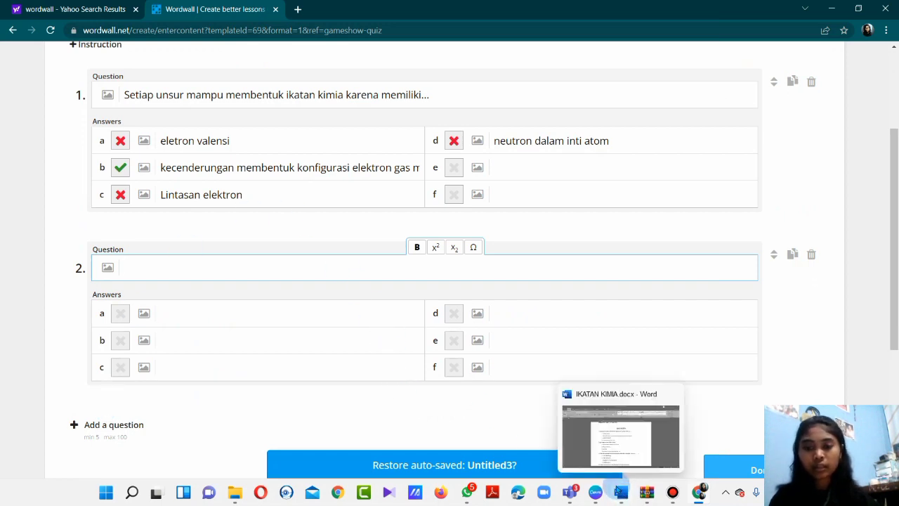
{"action": "left_click", "coordinate": [608, 434]}
{"action": "left_click_drag", "start_coordinate": [303, 211], "coordinate": [291, 290]}
{"action": "key", "text": "ctrl+c"}
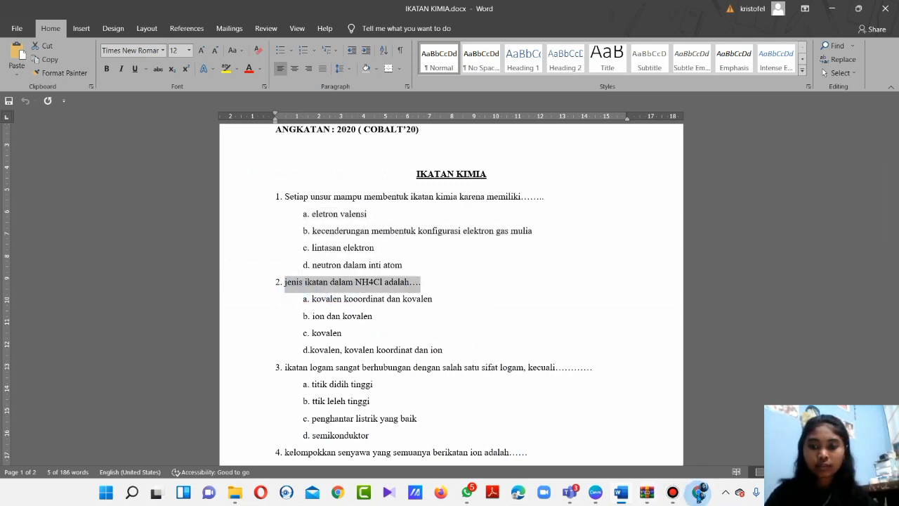
{"action": "mouse_move", "coordinate": [699, 492]}
{"action": "left_click", "coordinate": [688, 413]}
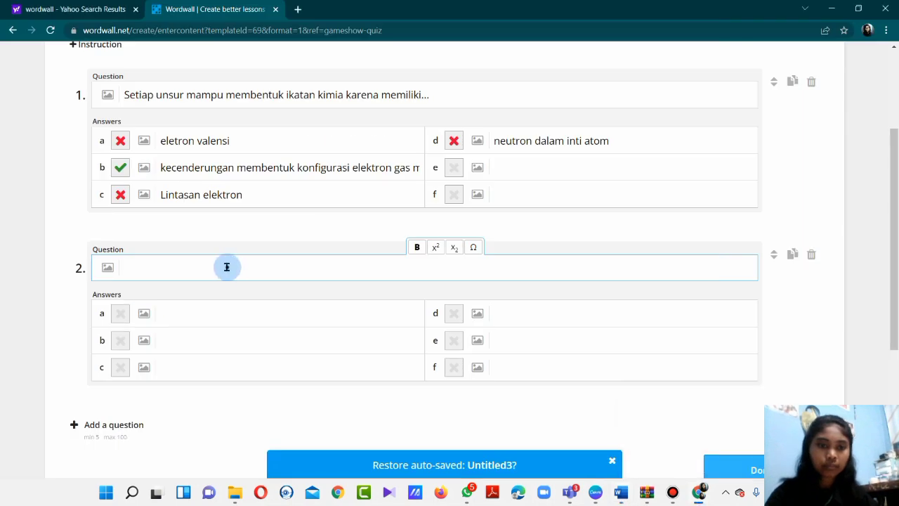
{"action": "key", "text": "ctrl+v"}
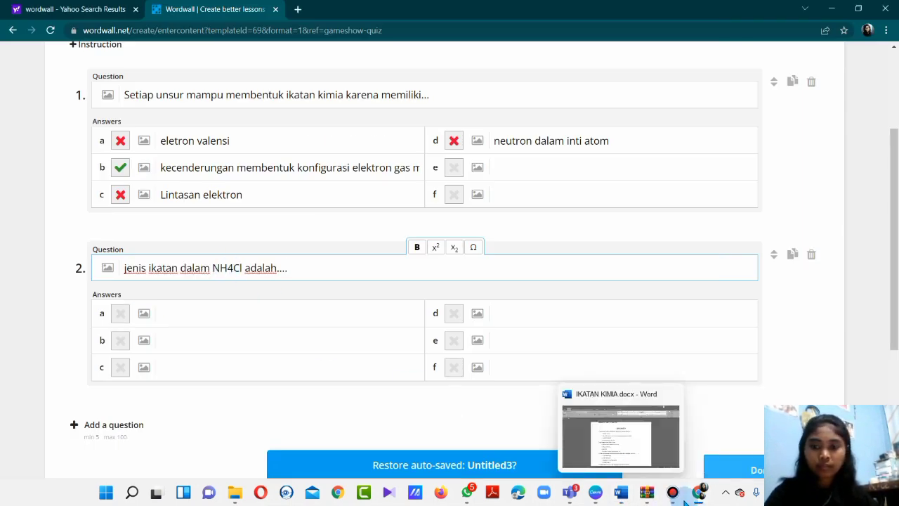
Step: Copy the four answer options of question 2 from the Word document into answers a to d in Wordwall
{"action": "mouse_move", "coordinate": [621, 492]}
{"action": "left_click", "coordinate": [614, 449]}
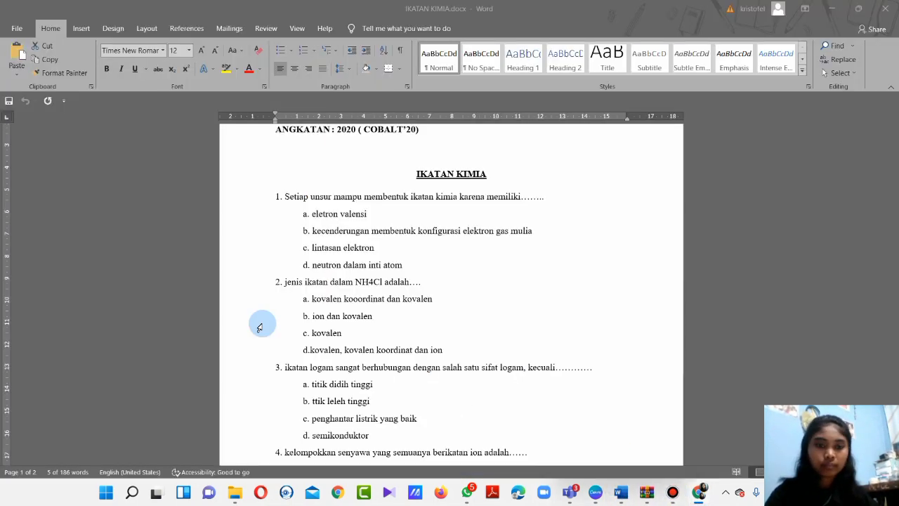
{"action": "left_click_drag", "start_coordinate": [304, 302], "coordinate": [442, 351]}
{"action": "key", "text": "ctrl+c"}
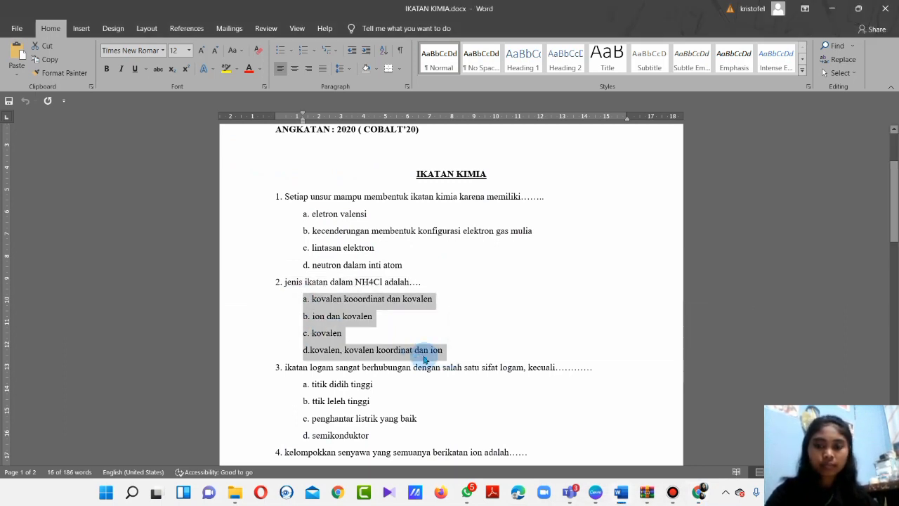
{"action": "mouse_move", "coordinate": [699, 491]}
{"action": "left_click", "coordinate": [688, 438]}
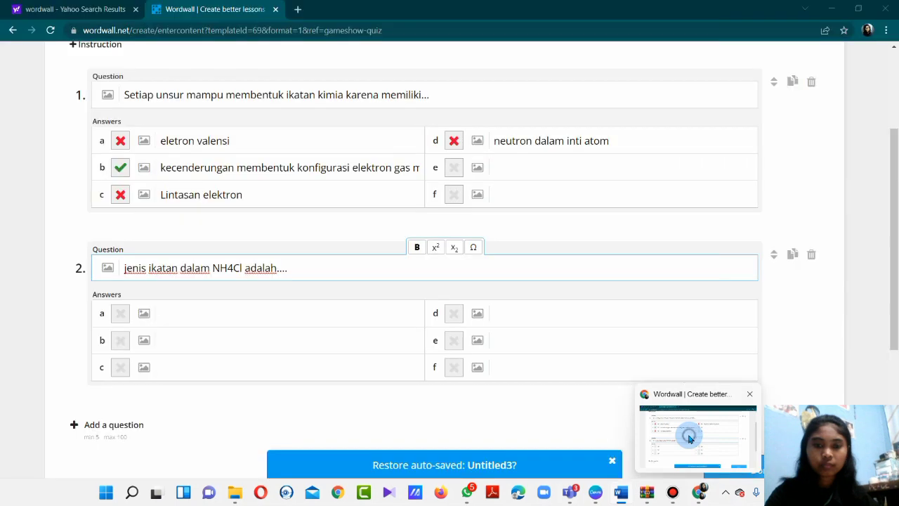
{"action": "left_click", "coordinate": [284, 314]}
{"action": "key", "text": "ctrl+v"}
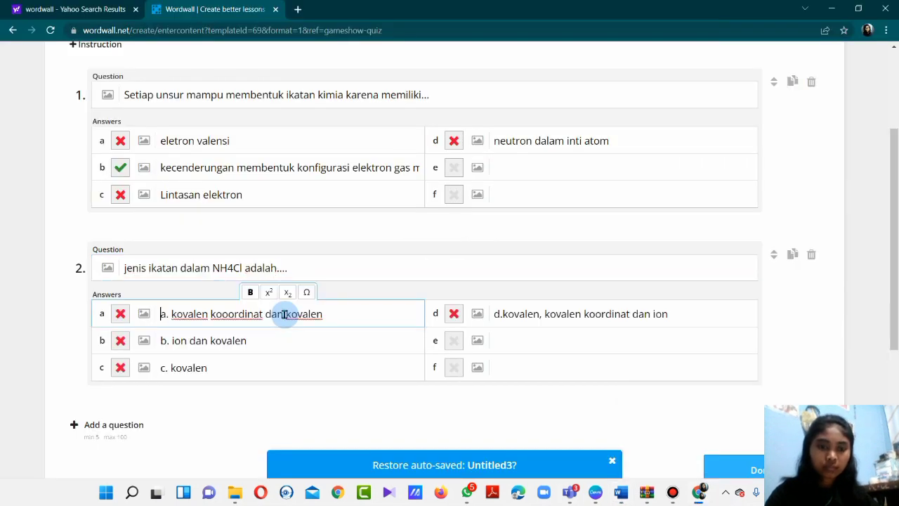
Step: Remove the letter prefixes from the four answers of question 2 and mark "kovalen kooordinat dan kovalen" as correct
{"action": "key", "text": "BackSpace"}
{"action": "left_click", "coordinate": [161, 340]}
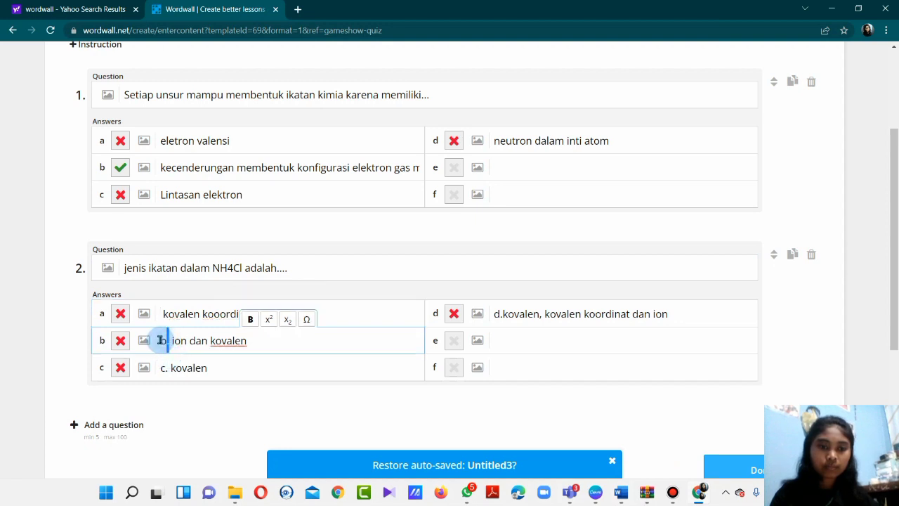
{"action": "key", "text": "BackSpace"}
{"action": "double_click", "coordinate": [168, 369]}
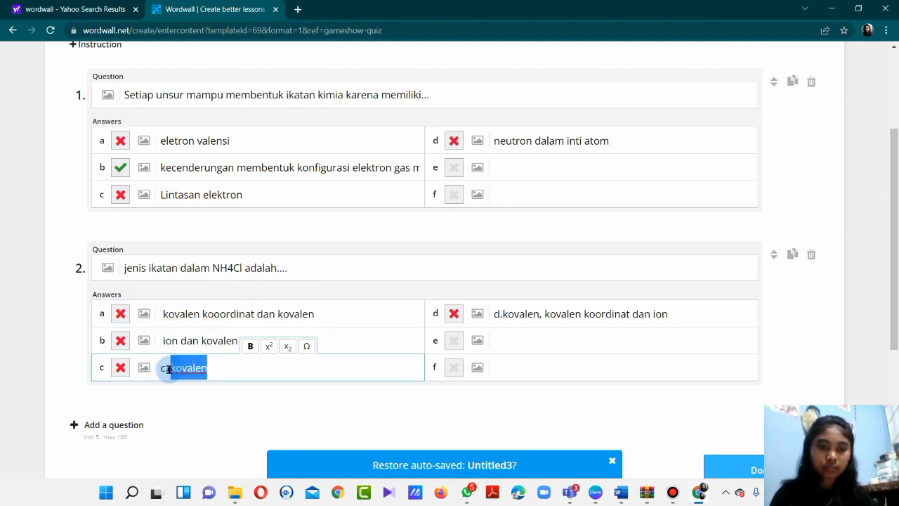
{"action": "left_click_drag", "start_coordinate": [169, 369], "coordinate": [155, 371]}
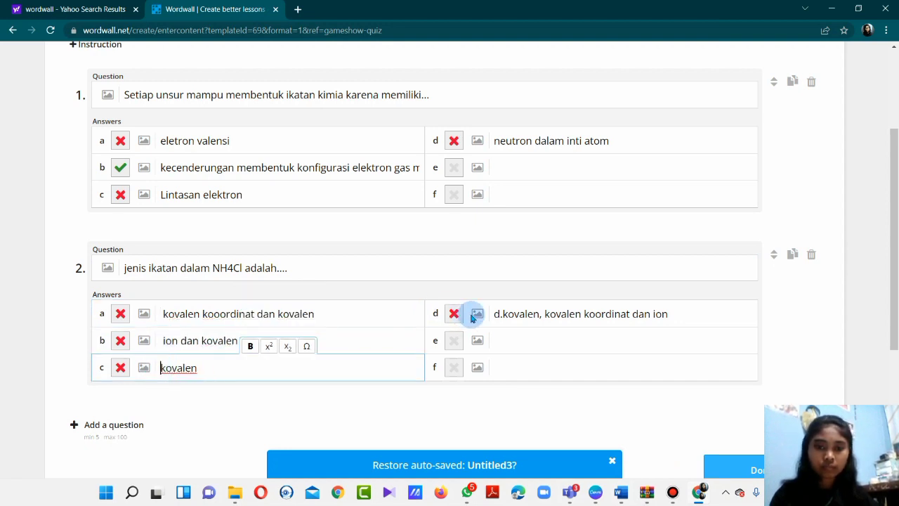
{"action": "left_click", "coordinate": [500, 314]}
{"action": "key", "text": "BackSpace"}
{"action": "key", "text": "BackSpace"}
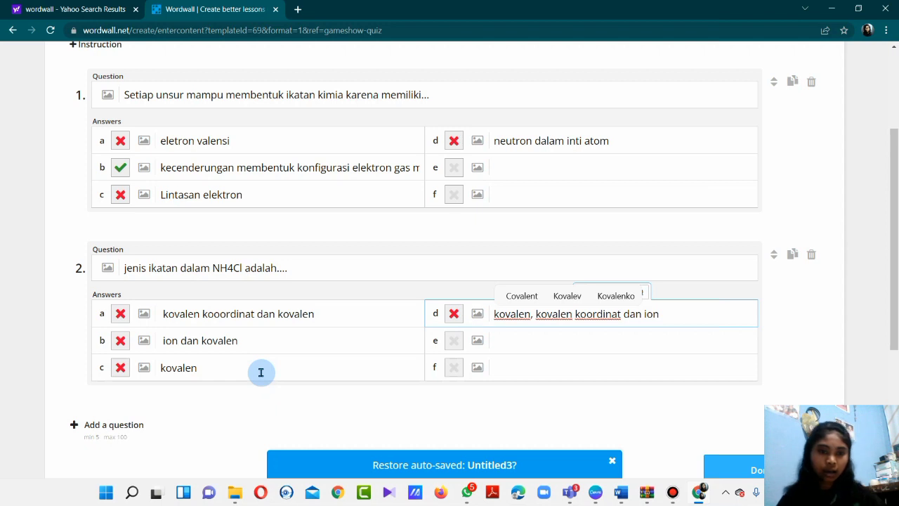
{"action": "left_click", "coordinate": [119, 317]}
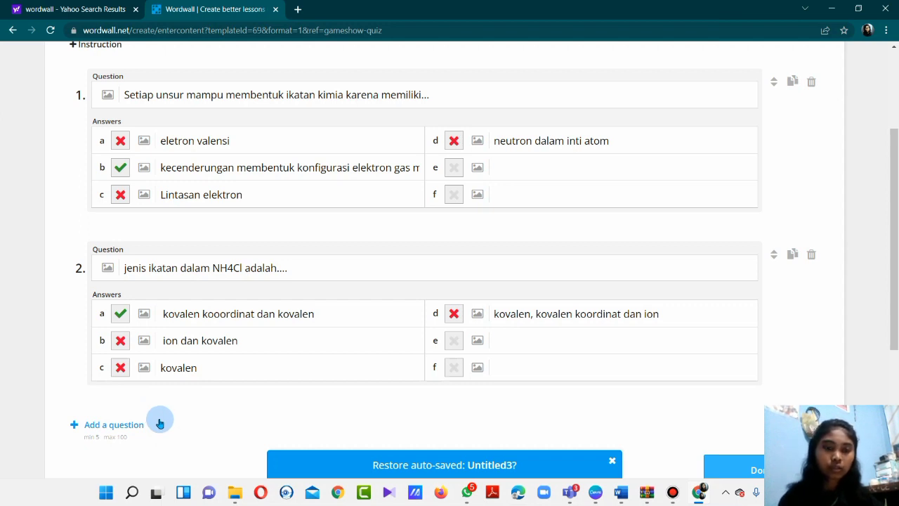
Step: Add question 3 and copy "ikatan logam sangat berhubungan dengan salah satu sifat logam, kecuali" from the Word document into its text in Wordwall
{"action": "left_click", "coordinate": [99, 428]}
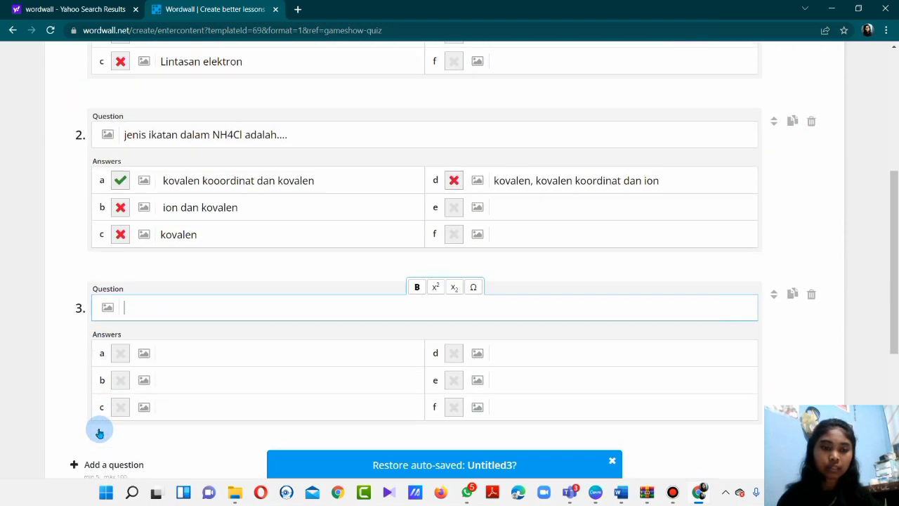
{"action": "mouse_move", "coordinate": [621, 491]}
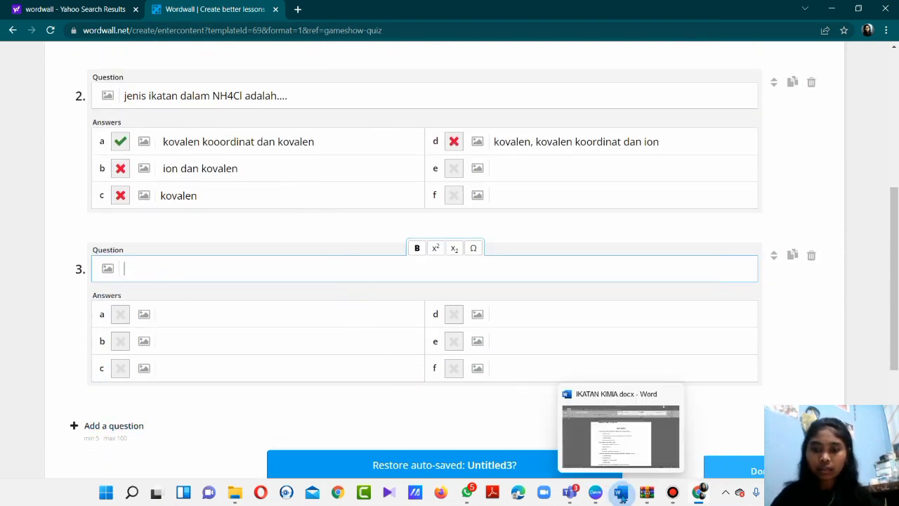
{"action": "left_click", "coordinate": [627, 430]}
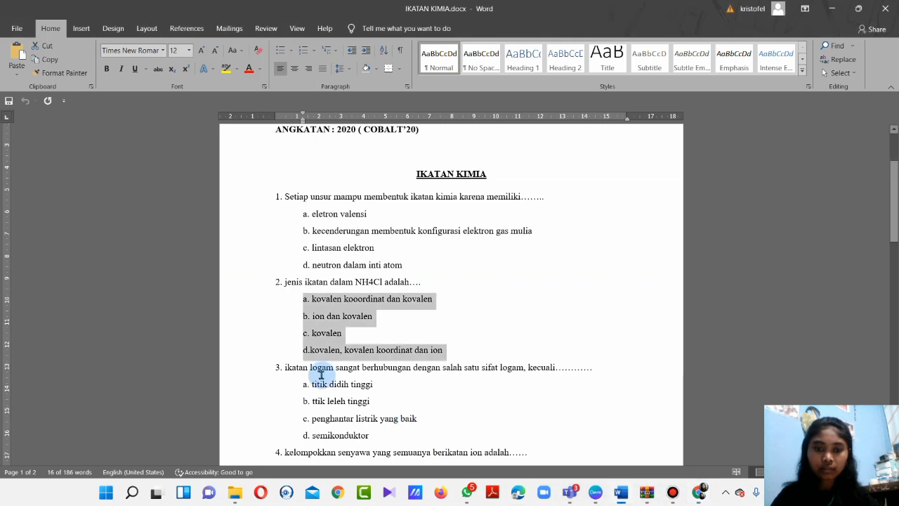
{"action": "left_click_drag", "start_coordinate": [282, 368], "coordinate": [594, 371]}
{"action": "key", "text": "ctrl+c"}
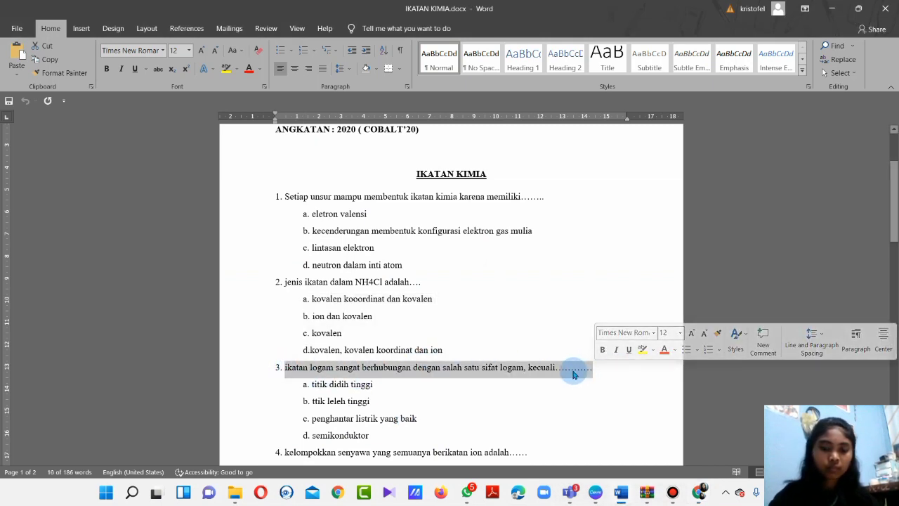
{"action": "mouse_move", "coordinate": [699, 491]}
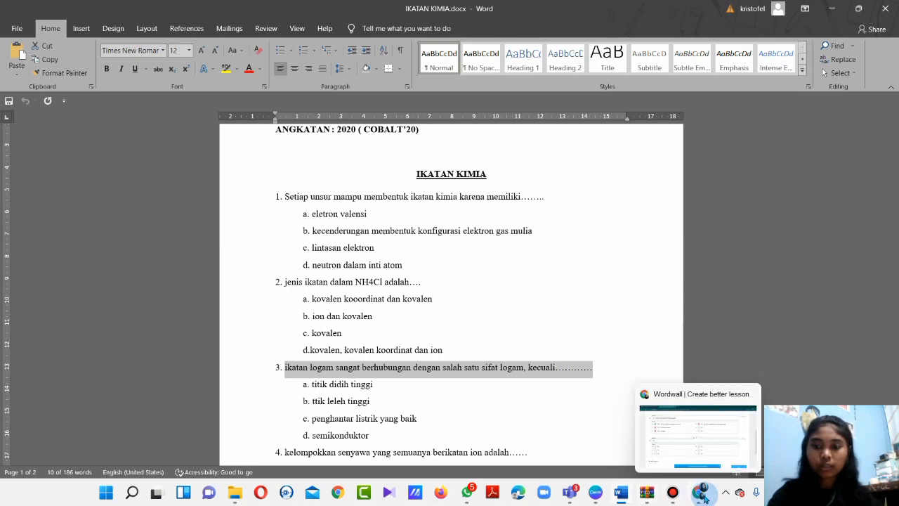
{"action": "left_click", "coordinate": [667, 455]}
{"action": "left_click", "coordinate": [201, 267]}
{"action": "key", "text": "ctrl+v"}
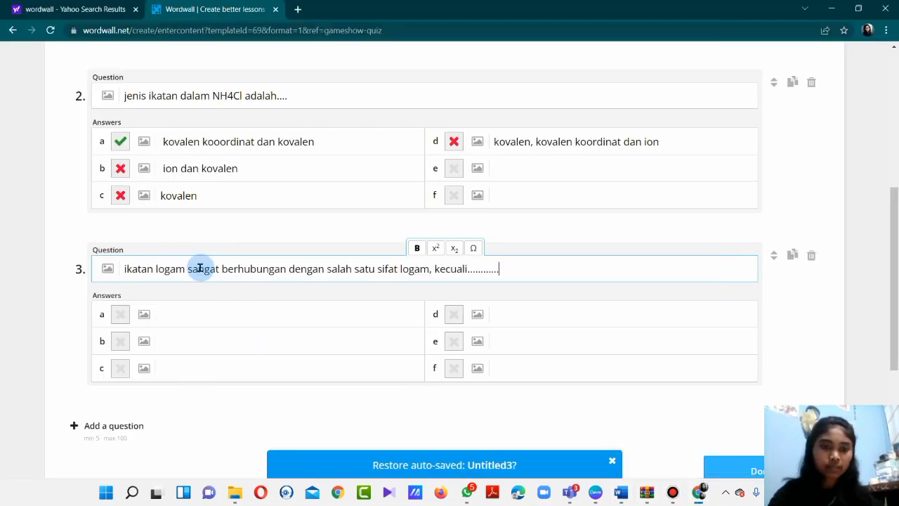
Step: Copy the four answer options of question 3 from the Word document into answers a to d in Wordwall
{"action": "mouse_move", "coordinate": [605, 495]}
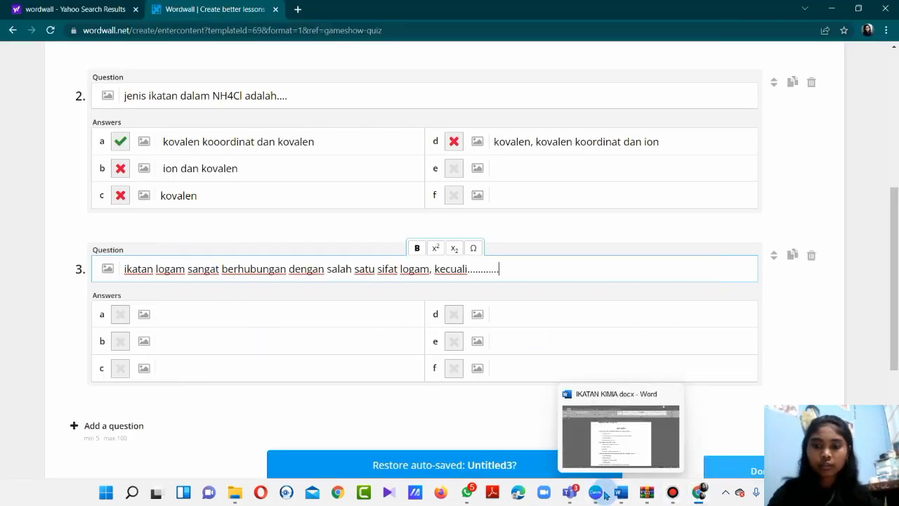
{"action": "left_click", "coordinate": [606, 449]}
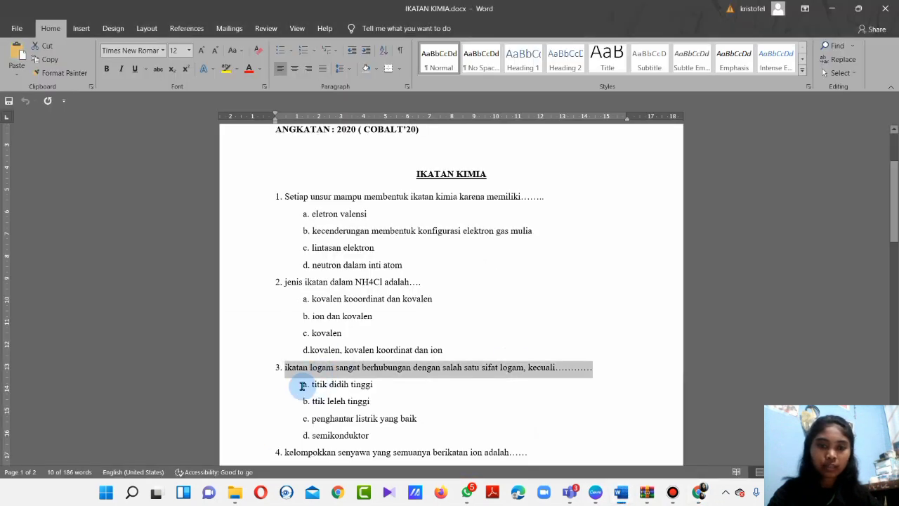
{"action": "left_click_drag", "start_coordinate": [304, 385], "coordinate": [403, 443]}
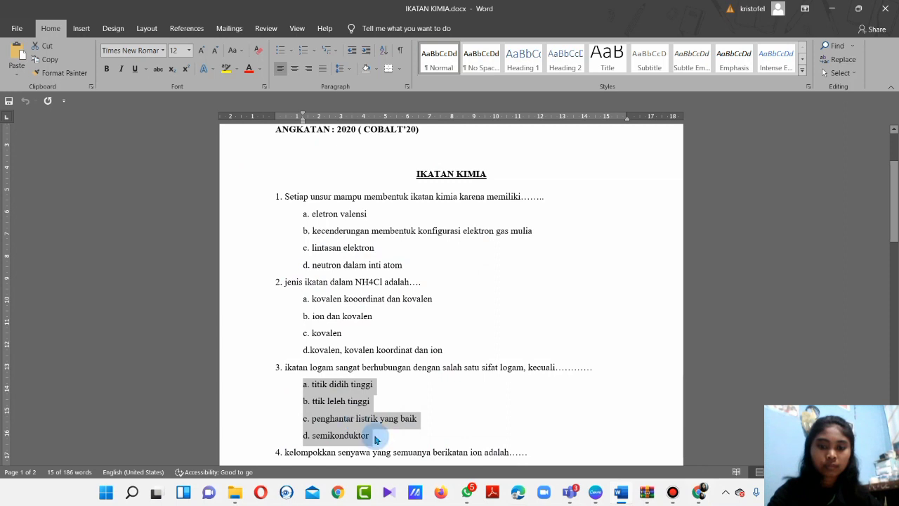
{"action": "mouse_move", "coordinate": [698, 491]}
{"action": "left_click", "coordinate": [685, 452]}
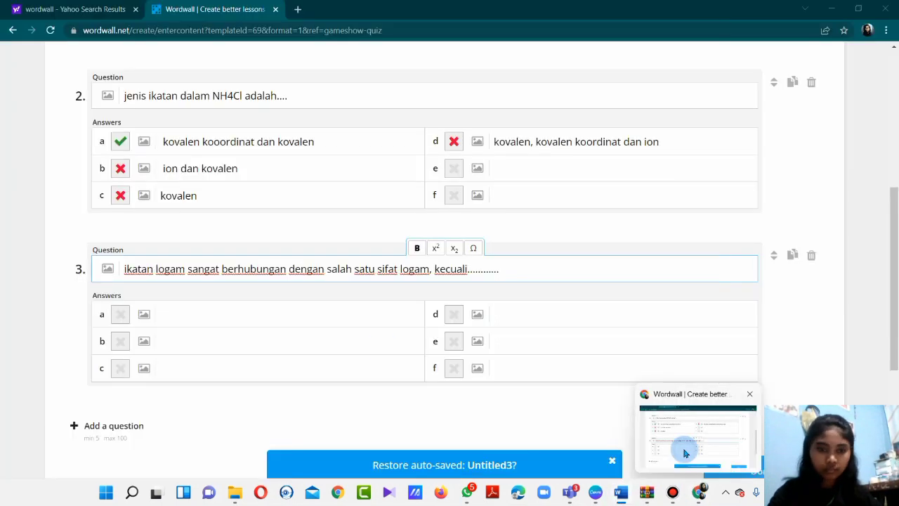
{"action": "left_click", "coordinate": [358, 319]}
{"action": "type", "text": "a. titik didih tinggi b. titik leleh tinggi c. penghantar listrik yang baik d. semikonduktor"}
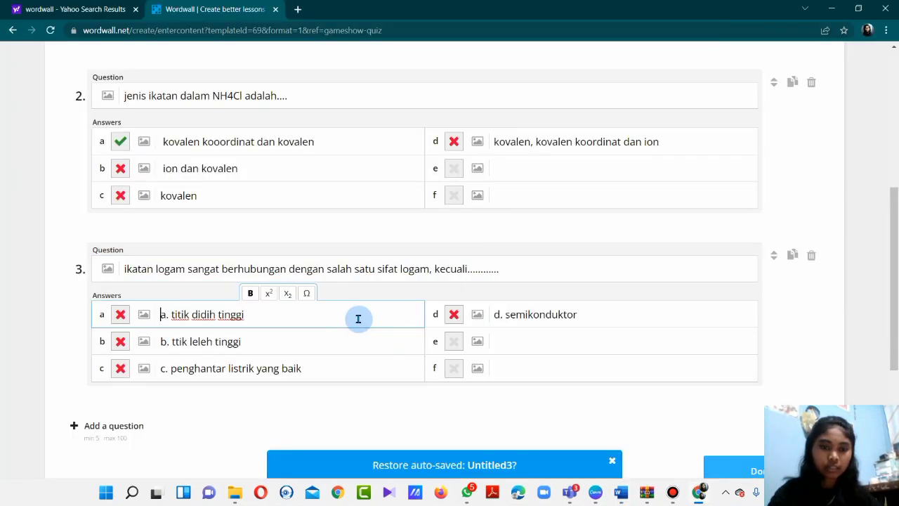
Step: Remove the letter prefixes from the four answers of question 3 and mark "semikonduktor" as correct
{"action": "left_click_drag", "start_coordinate": [169, 316], "coordinate": [151, 320]}
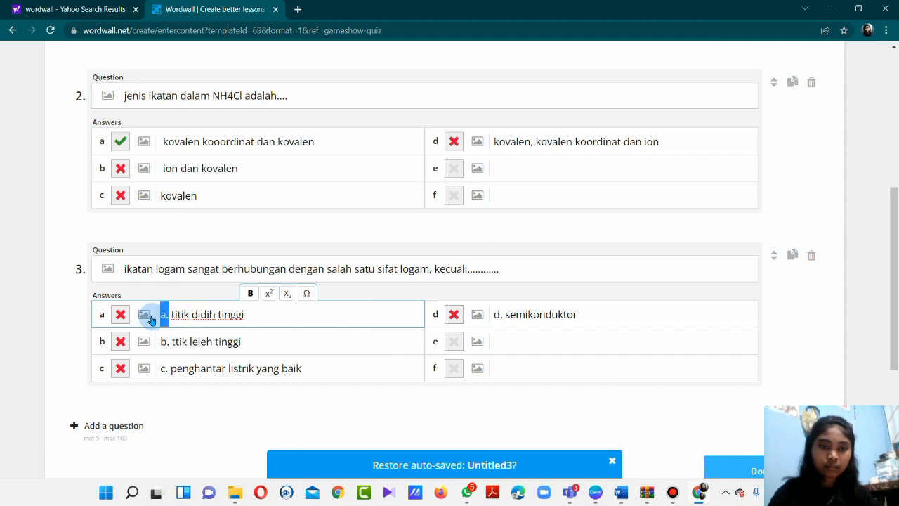
{"action": "key", "text": "BackSpace"}
{"action": "left_click", "coordinate": [169, 341]}
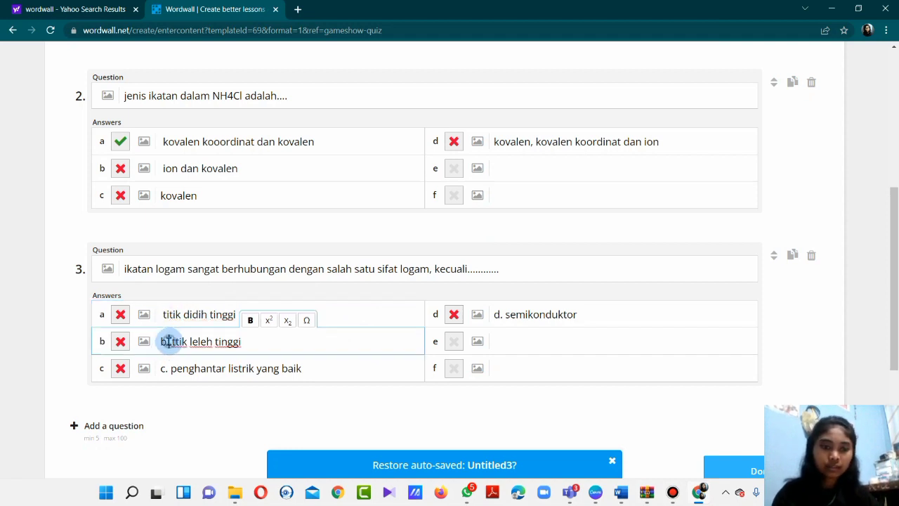
{"action": "key", "text": "BackSpace"}
{"action": "key", "text": "BackSpace"}
{"action": "key", "text": "BackSpace"}
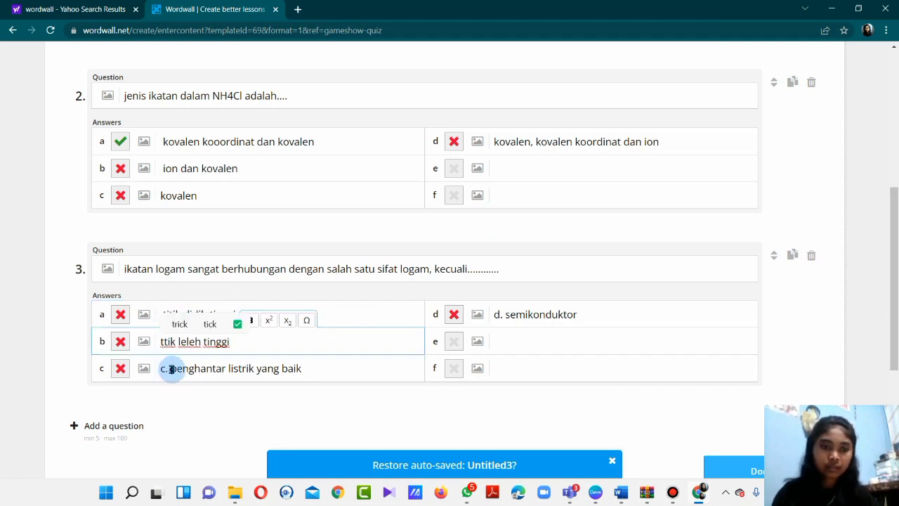
{"action": "left_click", "coordinate": [171, 369]}
{"action": "key", "text": "BackSpace"}
{"action": "key", "text": "BackSpace"}
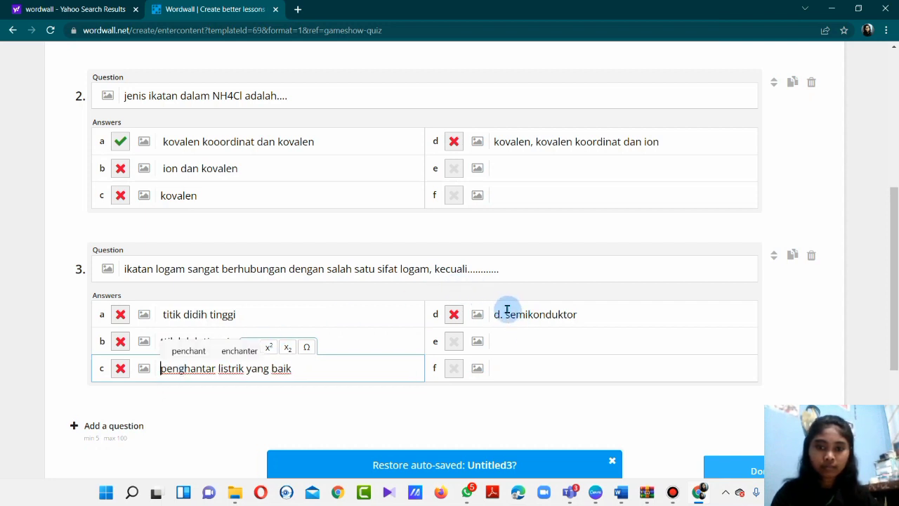
{"action": "left_click", "coordinate": [508, 314]}
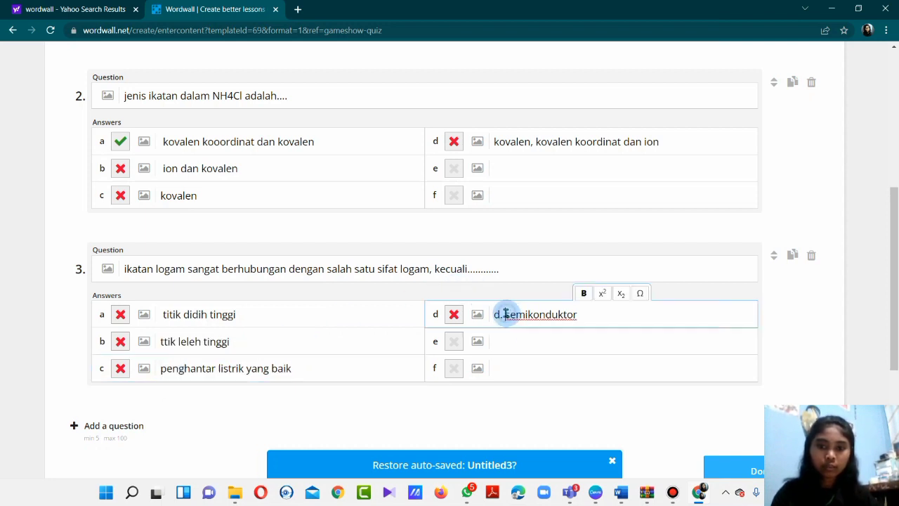
{"action": "left_click", "coordinate": [454, 317]}
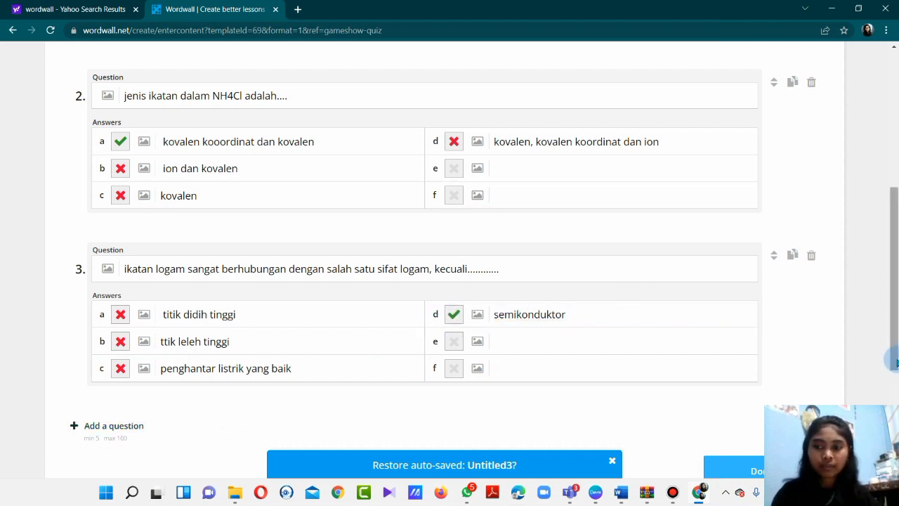
Step: Add question 4 and copy "kelompokkan senyawa yang semuanya berikatan ion adalah" from the Word document into its text in Wordwall
{"action": "left_click_drag", "start_coordinate": [890, 359], "coordinate": [893, 404]}
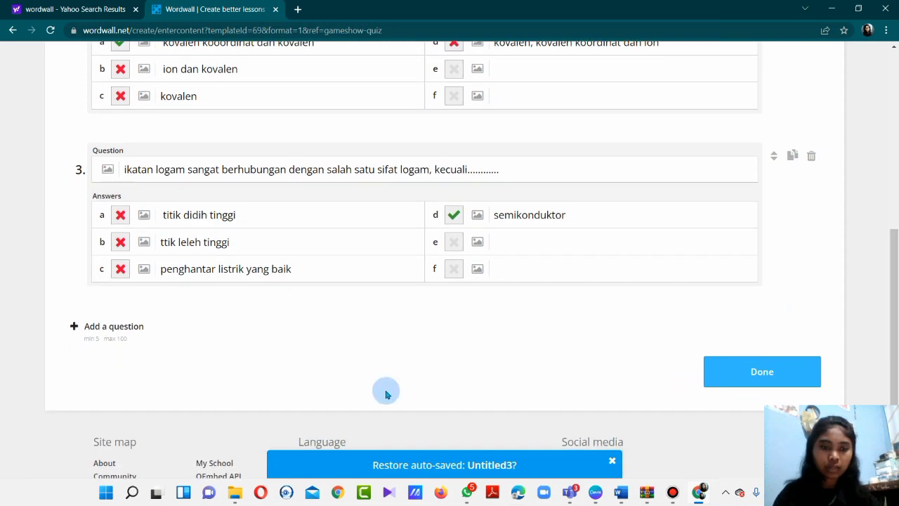
{"action": "left_click", "coordinate": [94, 339]}
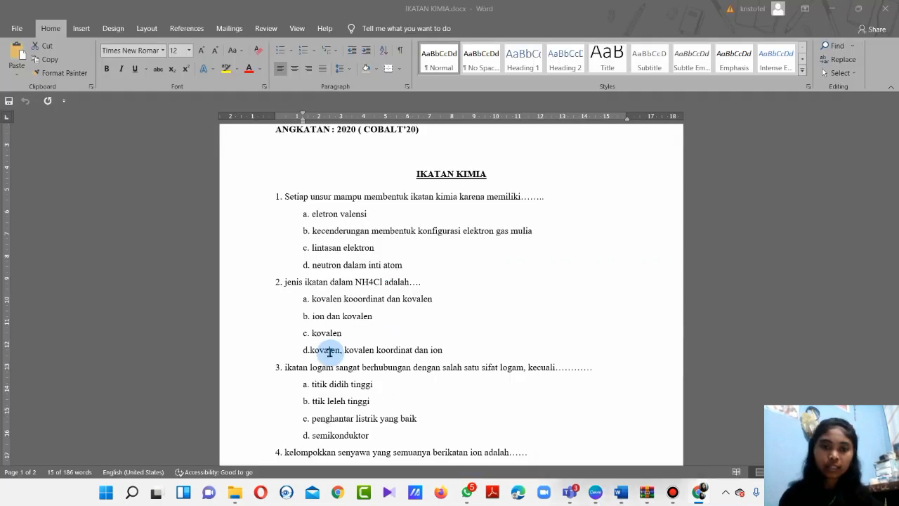
{"action": "left_click", "coordinate": [622, 439]}
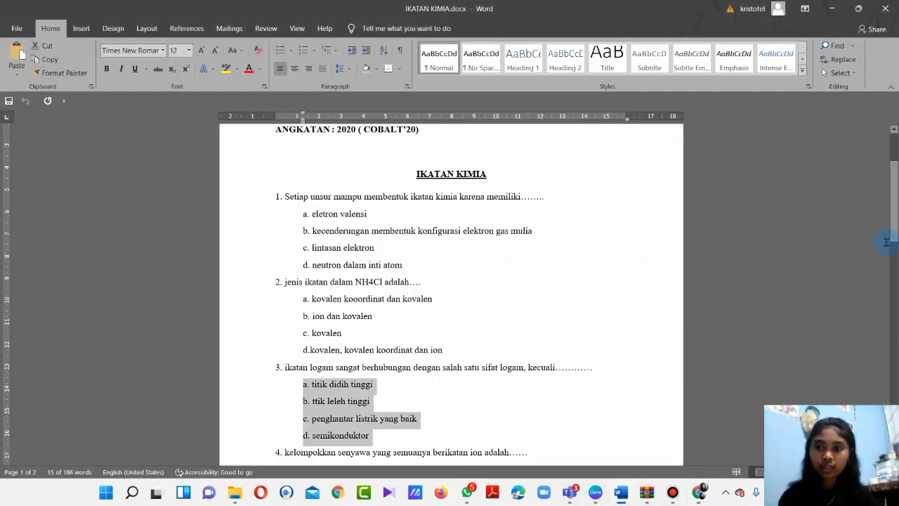
{"action": "left_click_drag", "start_coordinate": [895, 234], "coordinate": [883, 296]}
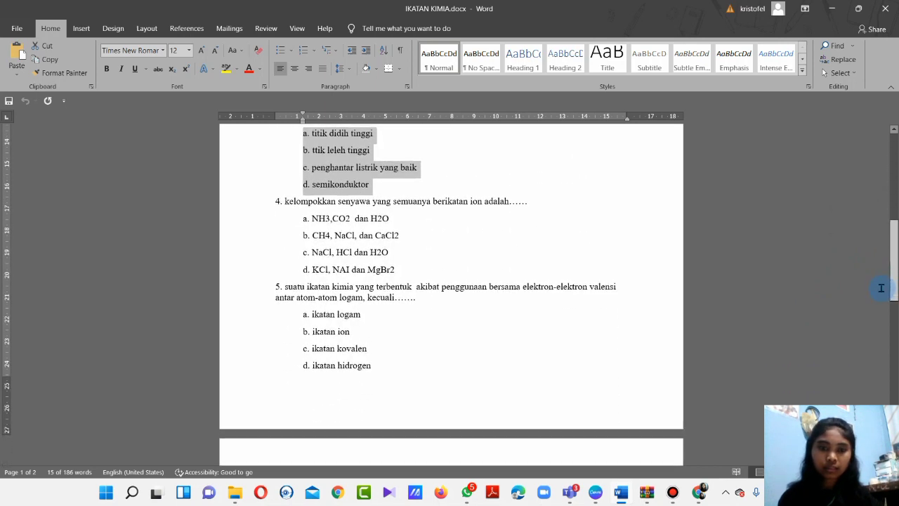
{"action": "mouse_move", "coordinate": [516, 209]}
{"action": "left_mouse_down"}
{"action": "mouse_move", "coordinate": [320, 217]}
{"action": "mouse_move", "coordinate": [281, 205]}
{"action": "mouse_move", "coordinate": [446, 194]}
{"action": "mouse_move", "coordinate": [508, 205]}
{"action": "left_mouse_up"}
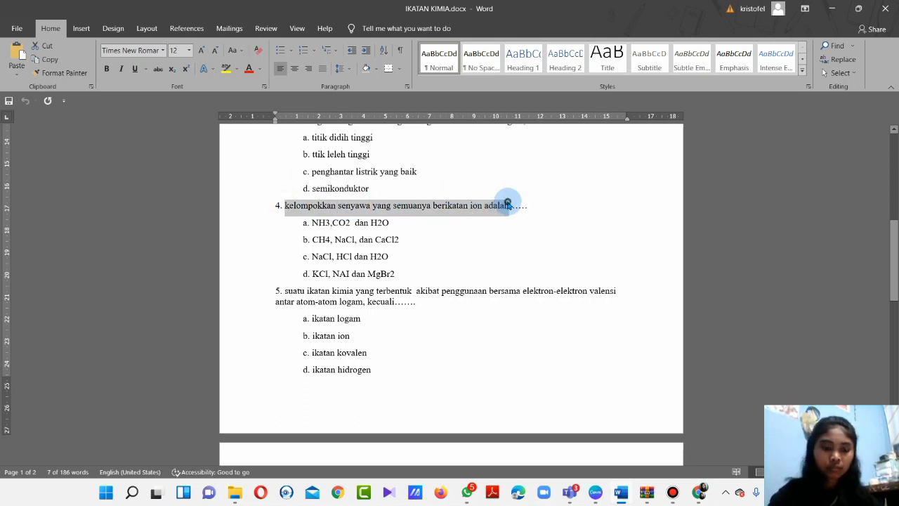
{"action": "left_click", "coordinate": [511, 205]}
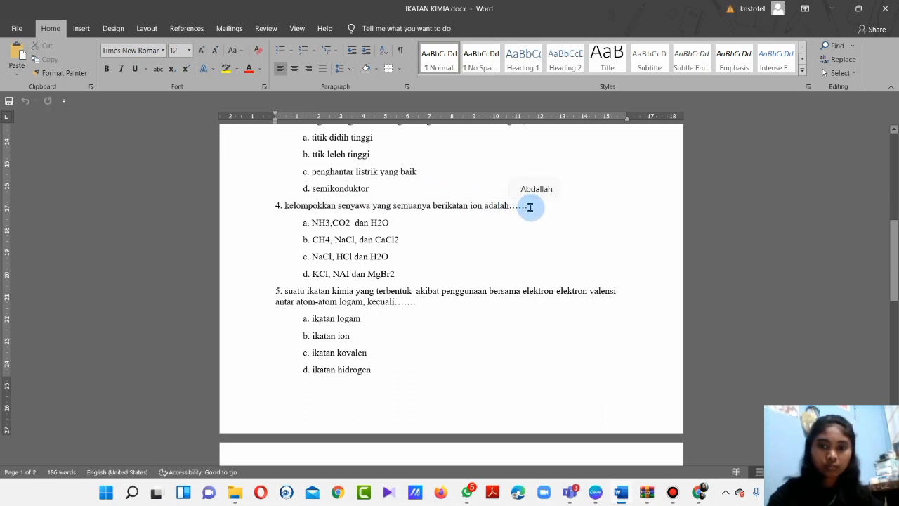
{"action": "left_click_drag", "start_coordinate": [527, 206], "coordinate": [284, 205]}
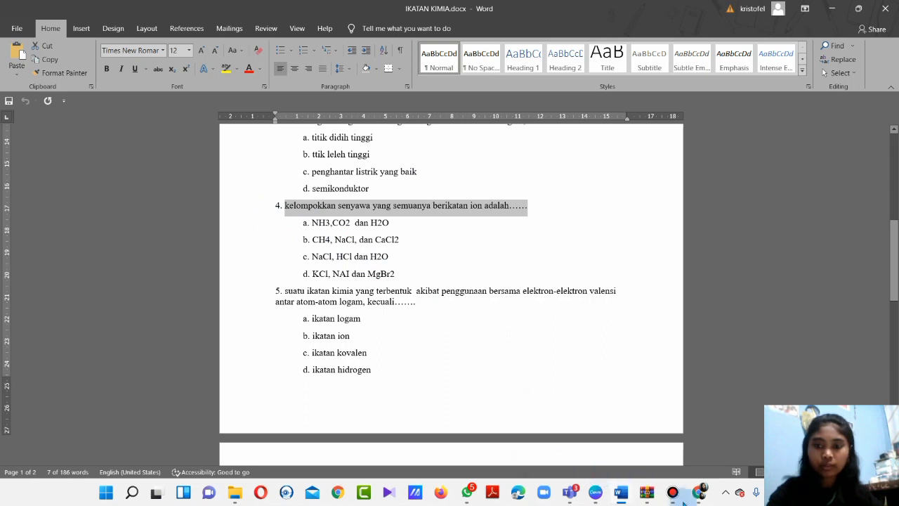
{"action": "mouse_move", "coordinate": [699, 492]}
{"action": "left_click", "coordinate": [692, 442]}
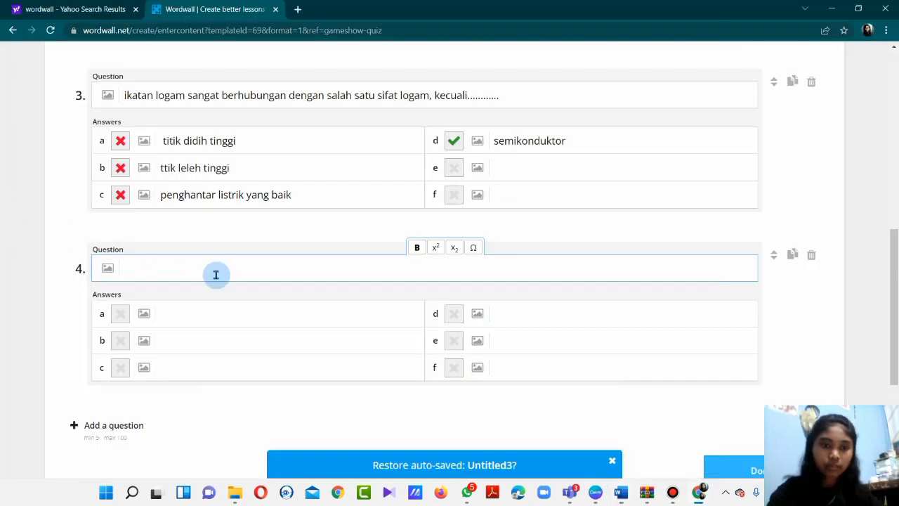
{"action": "type", "text": "kelompokkan senyawa yang semuanya berikatan ion adalah......"}
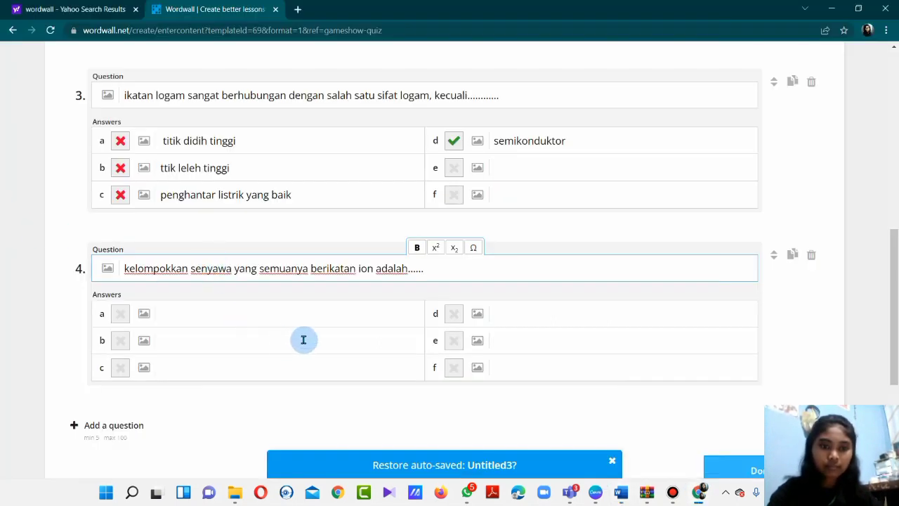
Step: Copy the four answer options of question 4 from the Word document into answers a to d in Wordwall
{"action": "mouse_move", "coordinate": [622, 492]}
{"action": "left_click", "coordinate": [618, 443]}
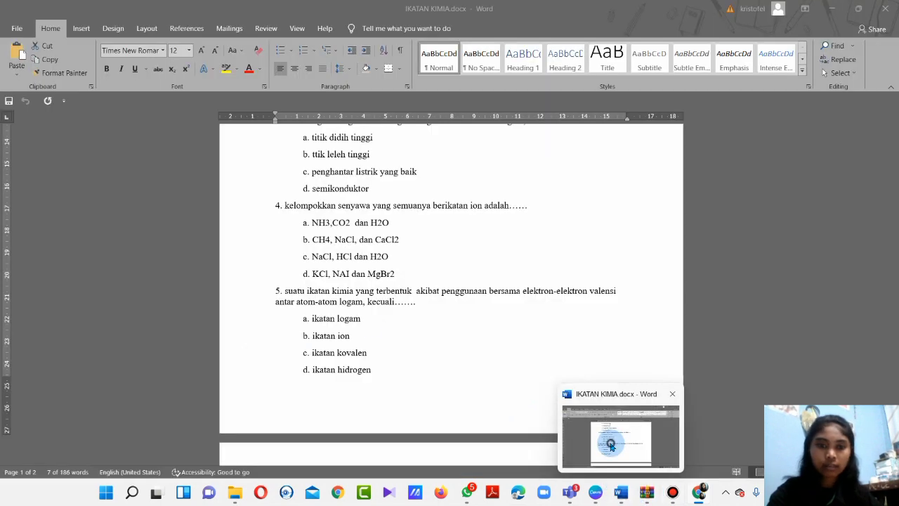
{"action": "left_click_drag", "start_coordinate": [397, 275], "coordinate": [314, 232]}
{"action": "key", "text": "ctrl+c"}
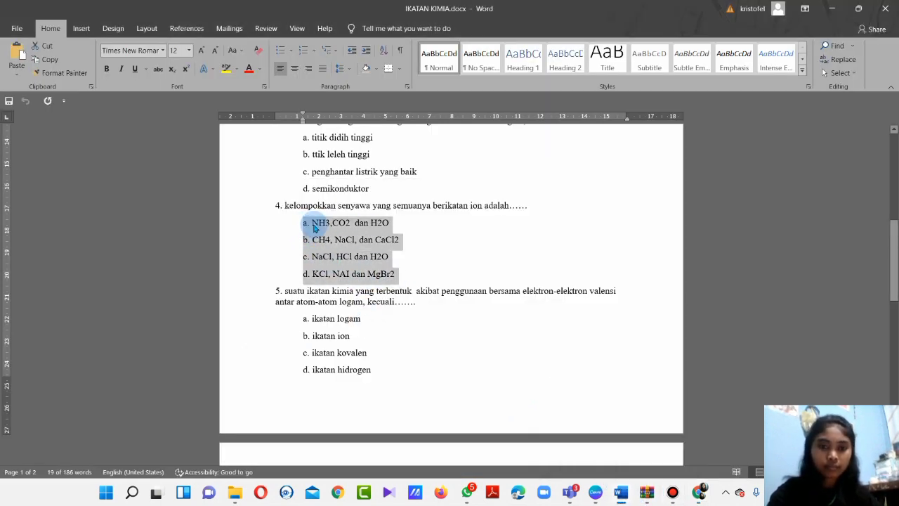
{"action": "mouse_move", "coordinate": [699, 489]}
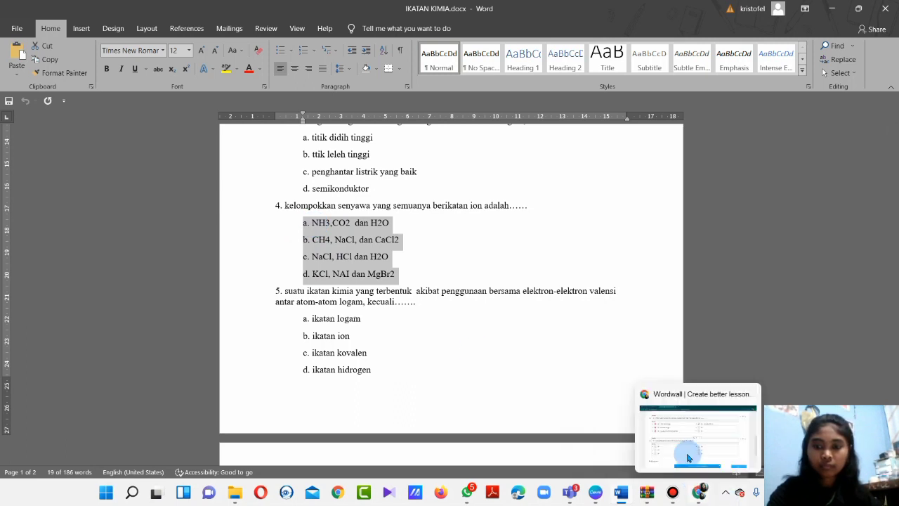
{"action": "left_click", "coordinate": [688, 422]}
{"action": "left_click", "coordinate": [212, 308]}
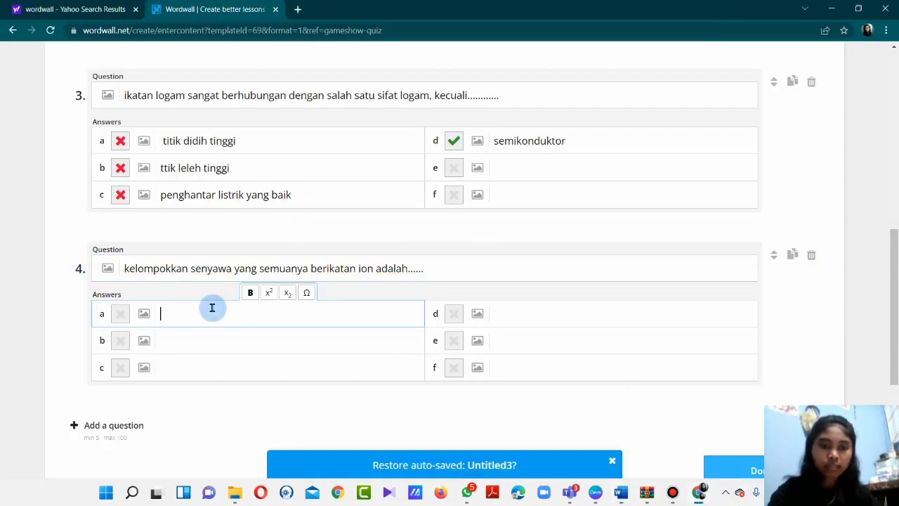
{"action": "key", "text": "ctrl+v"}
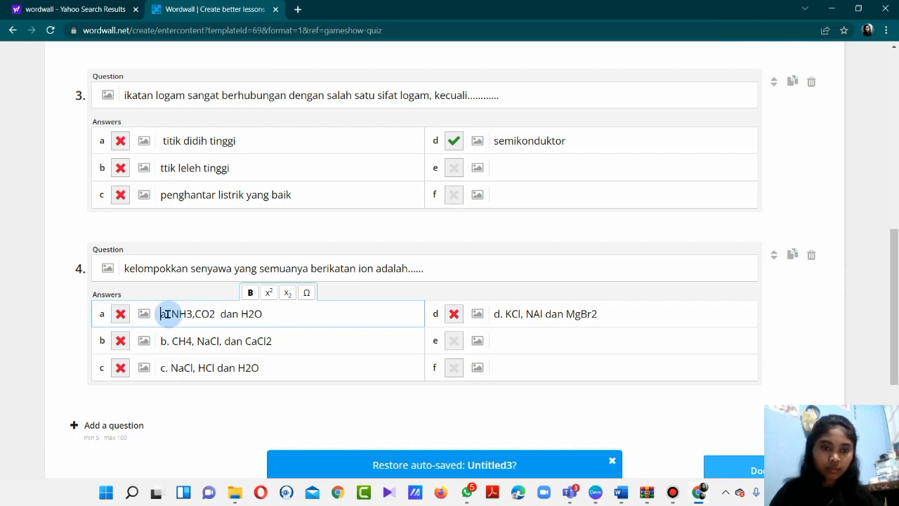
Step: Remove the letter prefixes from question 4's answers, cutting answer c to "HCl dan H2O", and mark "KCl, NAI dan MgBr2" as correct
{"action": "key", "text": "BackSpace"}
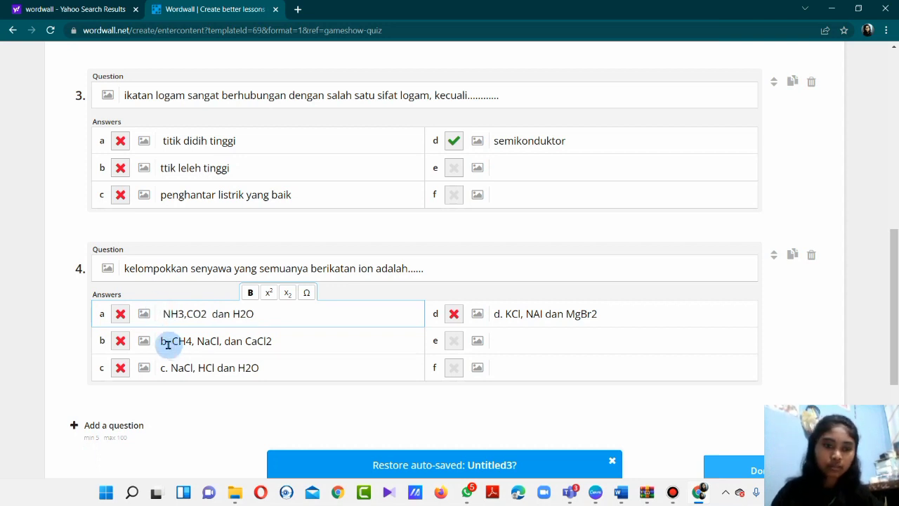
{"action": "left_click_drag", "start_coordinate": [171, 341], "coordinate": [148, 344]}
{"action": "key", "text": "BackSpace"}
{"action": "left_click", "coordinate": [171, 368]}
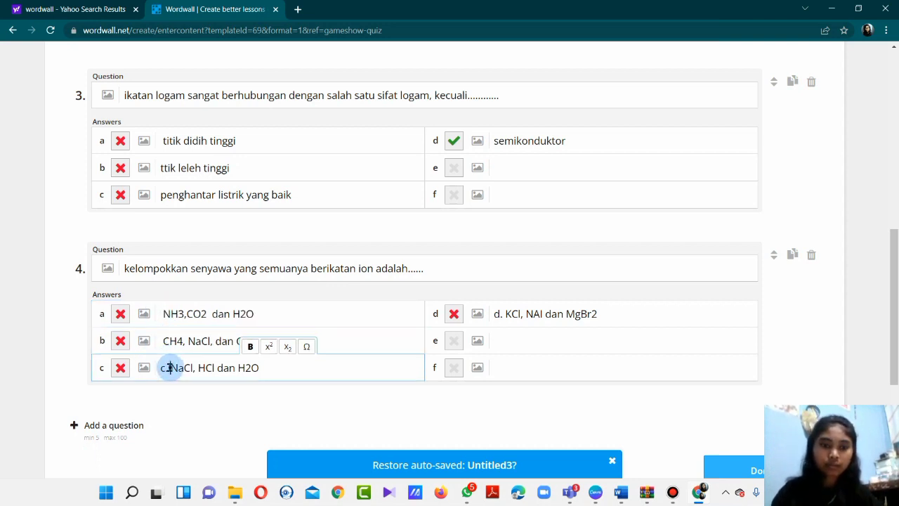
{"action": "left_click_drag", "start_coordinate": [198, 367], "coordinate": [146, 369]}
{"action": "key", "text": "BackSpace"}
{"action": "key", "text": "Delete"}
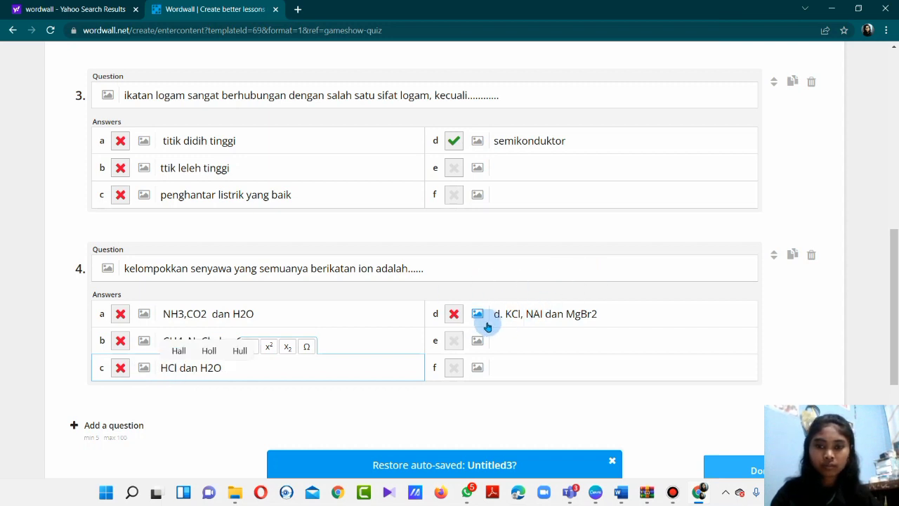
{"action": "left_click", "coordinate": [507, 314]}
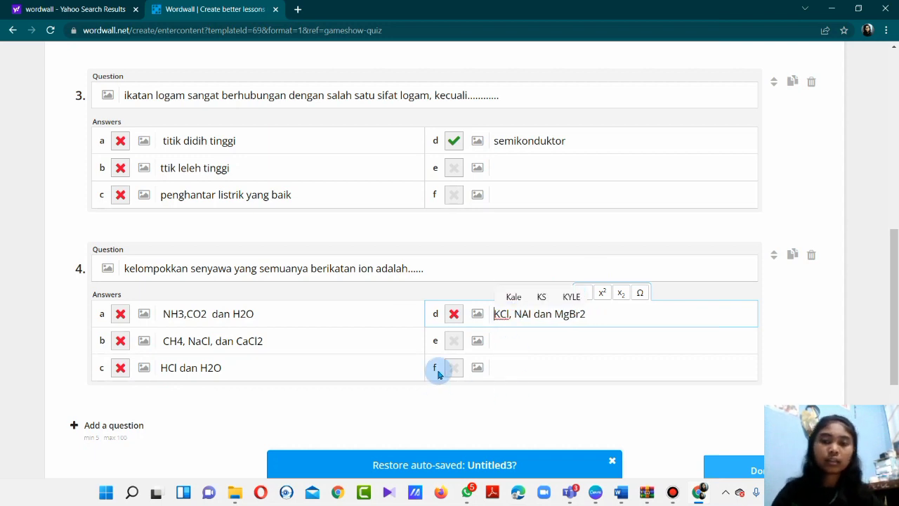
{"action": "left_click", "coordinate": [454, 314]}
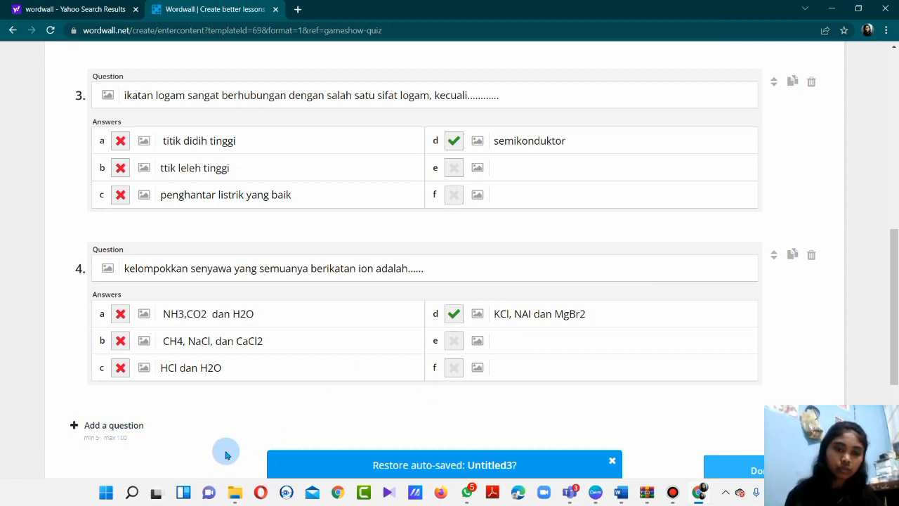
Step: Add question 5 and copy "suatu ikatan kimia yang terbentuk akibat penggunaan bersama elektron-elektron valensi antar atom-atom logam, kecuali" from the Word document into Wordwall
{"action": "left_click", "coordinate": [97, 426]}
{"action": "mouse_move", "coordinate": [602, 489]}
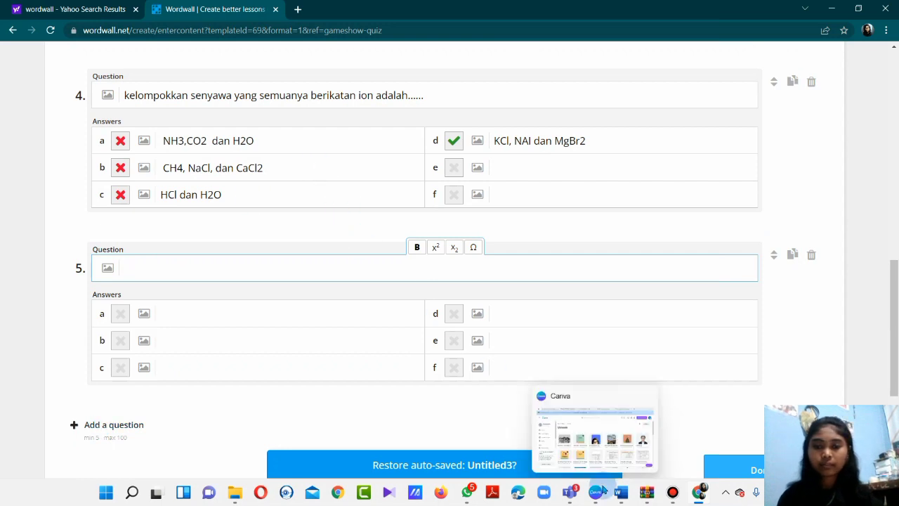
{"action": "left_click", "coordinate": [612, 439]}
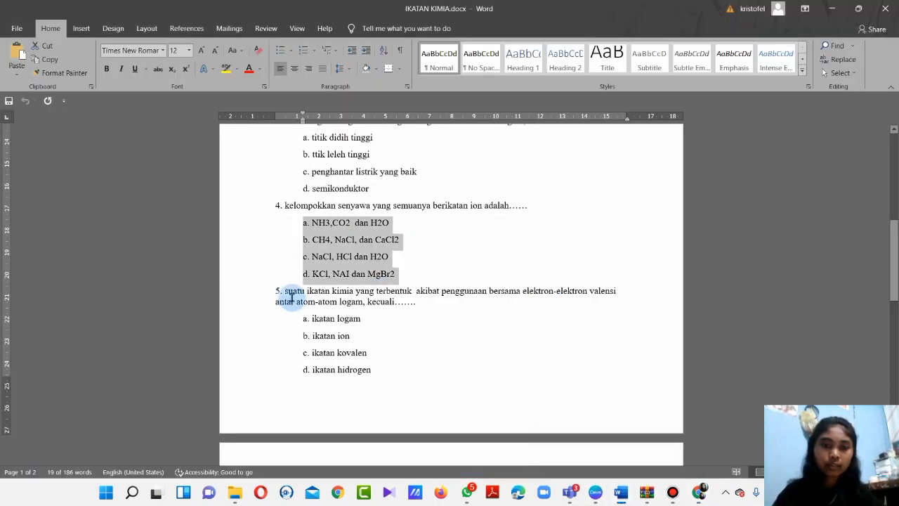
{"action": "left_click_drag", "start_coordinate": [286, 294], "coordinate": [426, 302]}
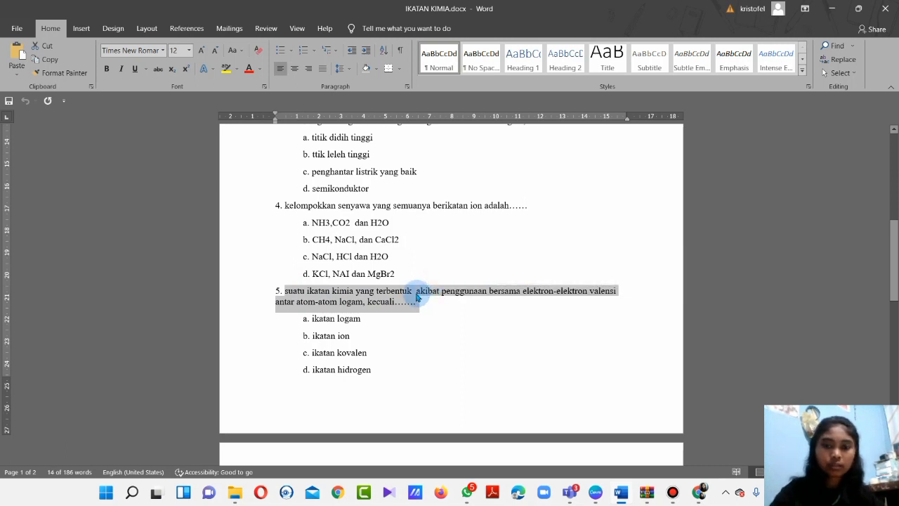
{"action": "mouse_move", "coordinate": [698, 492]}
{"action": "left_click", "coordinate": [684, 451]}
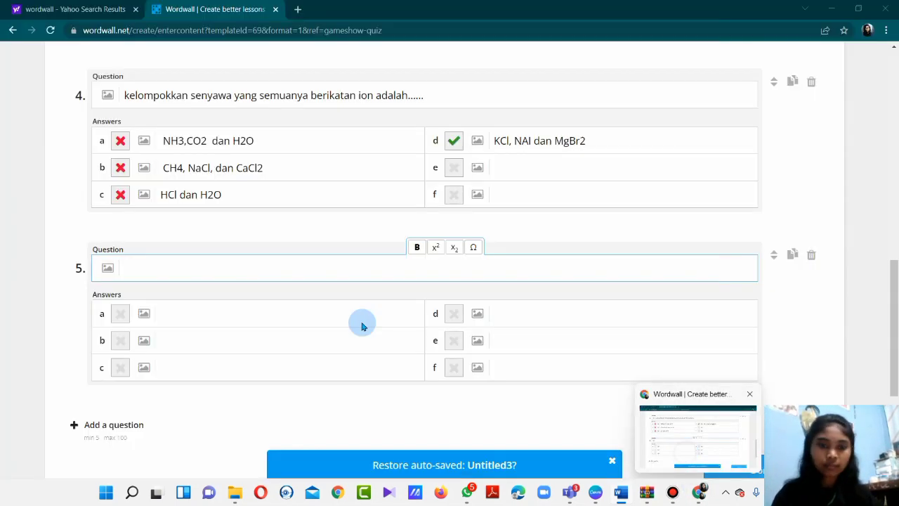
{"action": "type", "text": "suatu ikatan kimia yang terbentuk akibat penggunaan bersama elektron-elektron valensi antar atom-atom logam, kecuali......."}
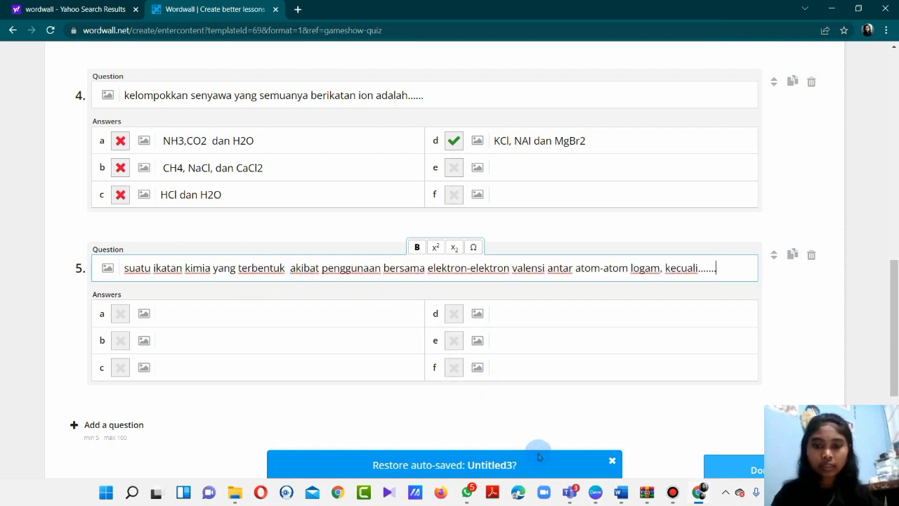
Step: Copy the four answer options of question 5 from the Word document into answers a to d in Wordwall
{"action": "mouse_move", "coordinate": [621, 492]}
{"action": "left_click", "coordinate": [617, 459]}
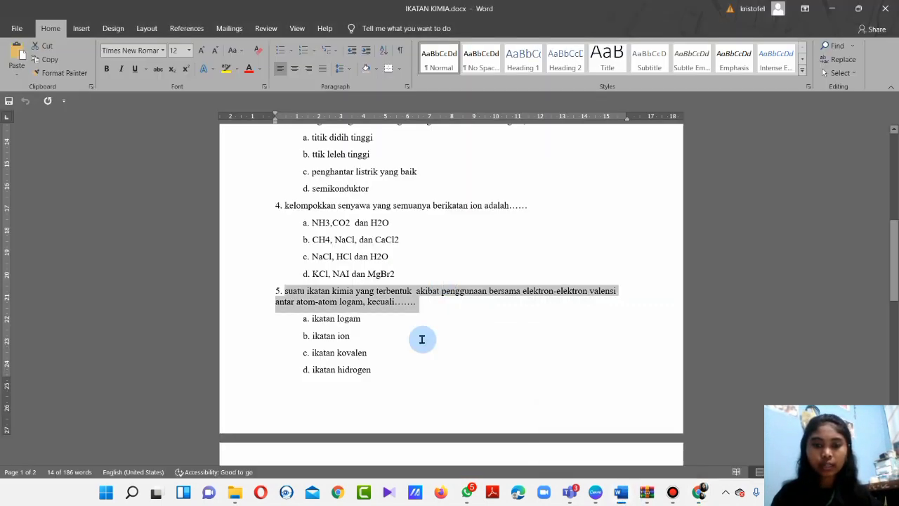
{"action": "left_click_drag", "start_coordinate": [250, 364], "coordinate": [275, 325]}
{"action": "key", "text": "ctrl+c"}
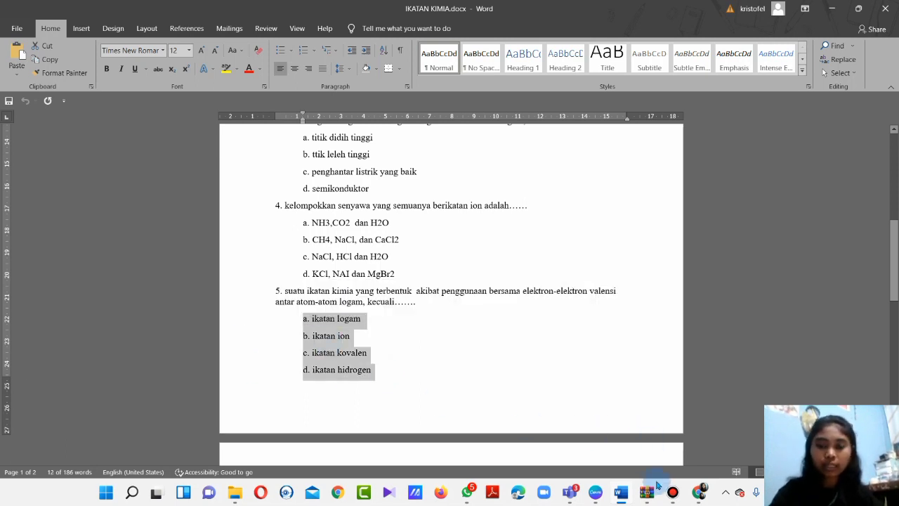
{"action": "mouse_move", "coordinate": [646, 492]}
{"action": "left_click", "coordinate": [680, 437]}
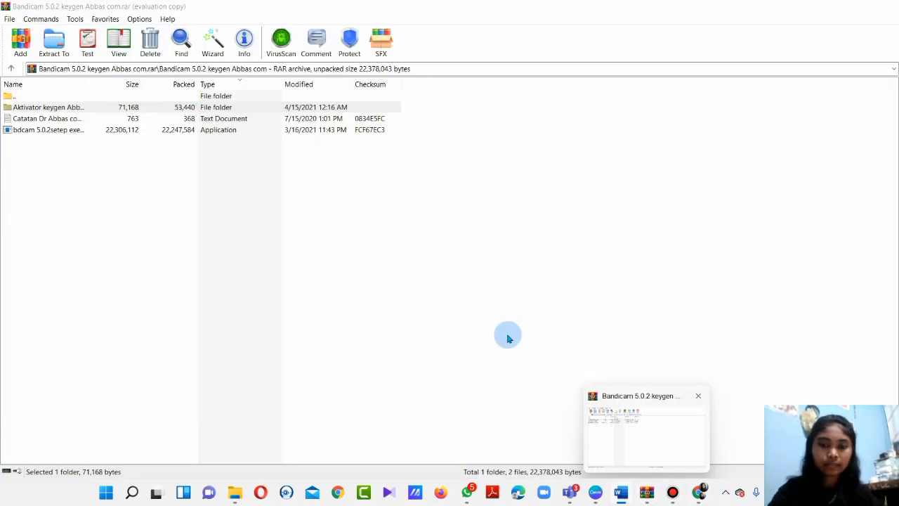
{"action": "mouse_move", "coordinate": [699, 491]}
{"action": "left_click", "coordinate": [691, 441]}
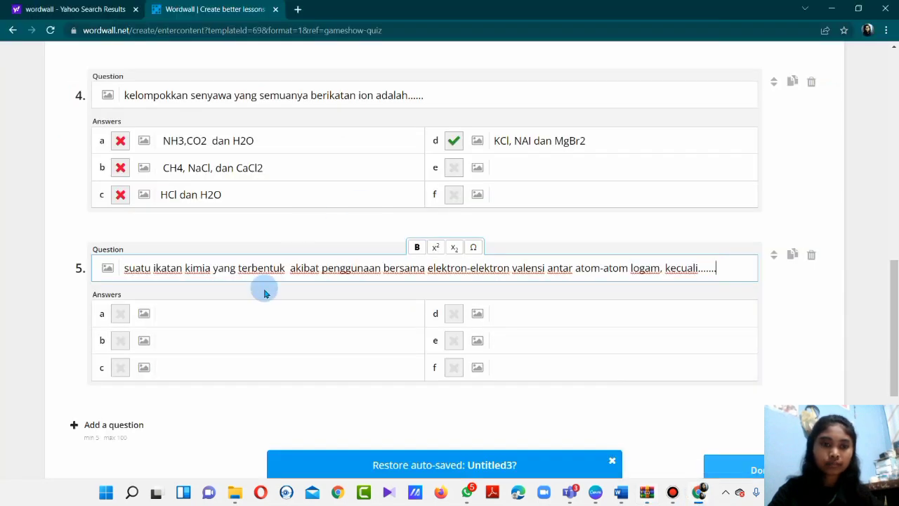
{"action": "left_click", "coordinate": [265, 314]}
{"action": "key", "text": "ctrl+v"}
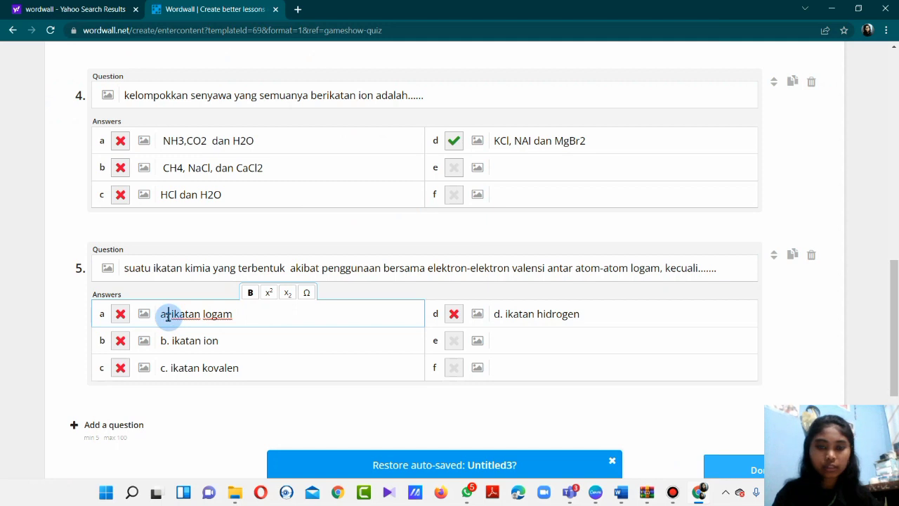
Step: Remove the letter prefixes from question 5's four answers and mark "ikatan logam" as correct
{"action": "key", "text": "BackSpace"}
{"action": "left_click", "coordinate": [174, 341]}
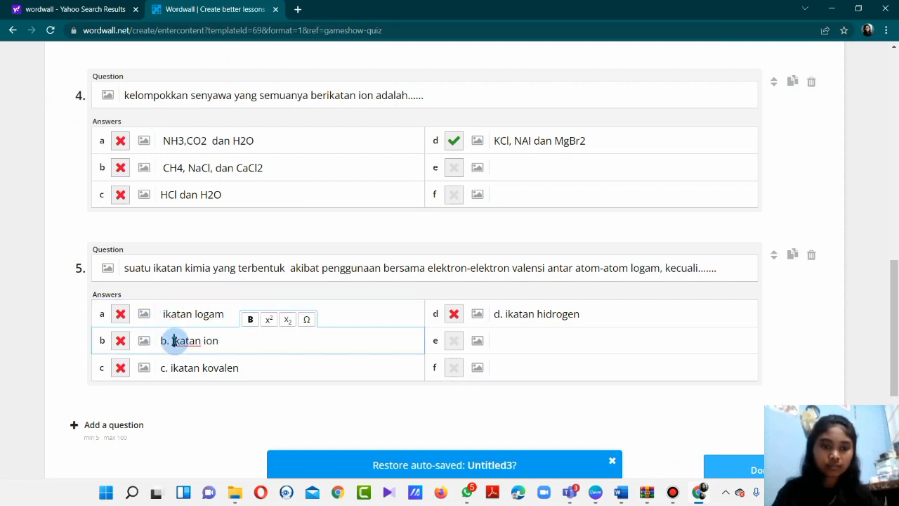
{"action": "left_click_drag", "start_coordinate": [169, 340], "coordinate": [159, 368]}
{"action": "key", "text": "BackSpace"}
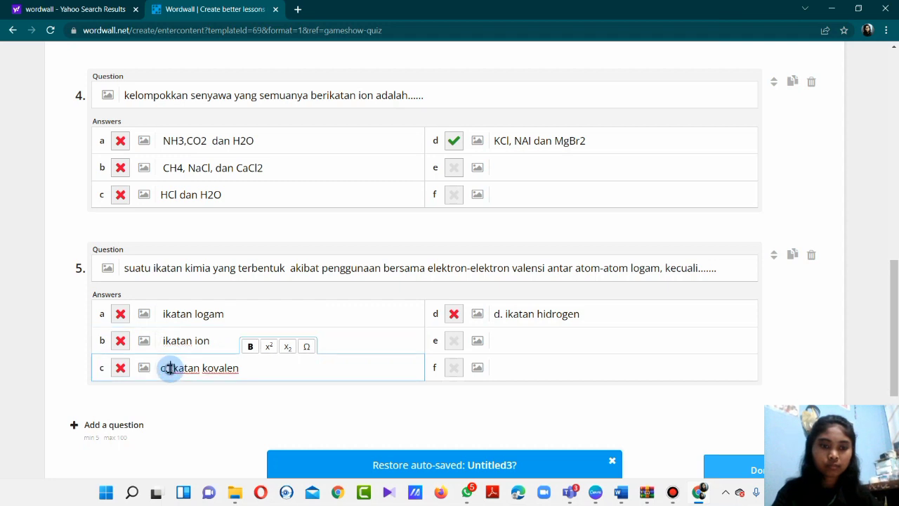
{"action": "key", "text": "BackSpace"}
{"action": "left_click_drag", "start_coordinate": [505, 316], "coordinate": [495, 315]}
{"action": "key", "text": "BackSpace"}
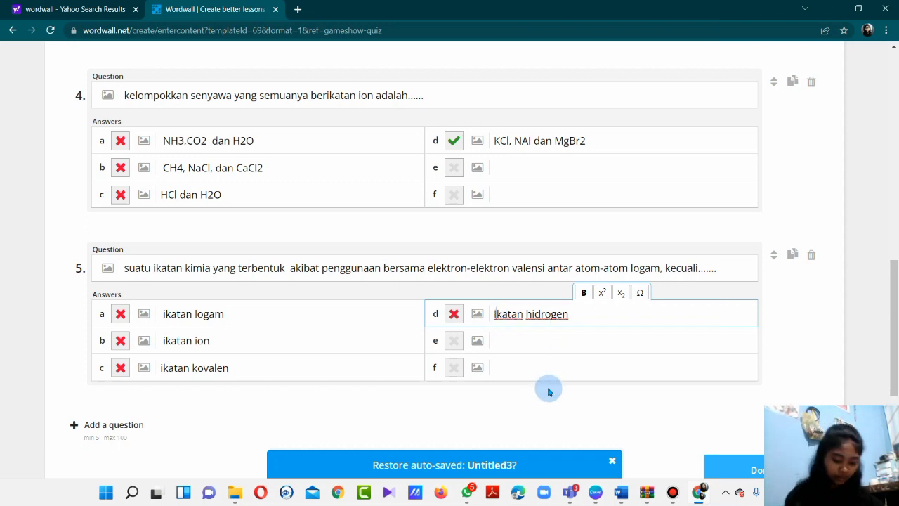
{"action": "left_click", "coordinate": [122, 316]}
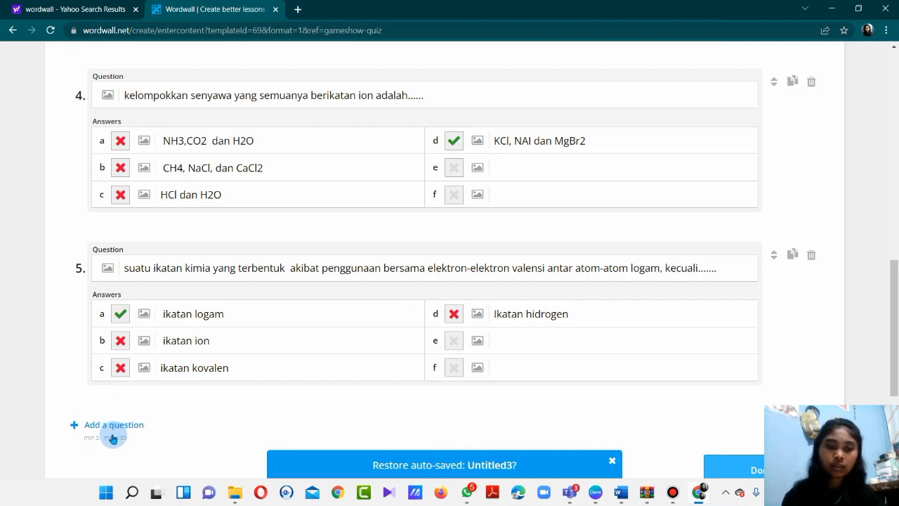
Step: Add question 6 and copy "elektronvalen umumnya memiliki sifat-sifat berikut, kecuali......" from the Word document into Wordwall
{"action": "left_click", "coordinate": [113, 426]}
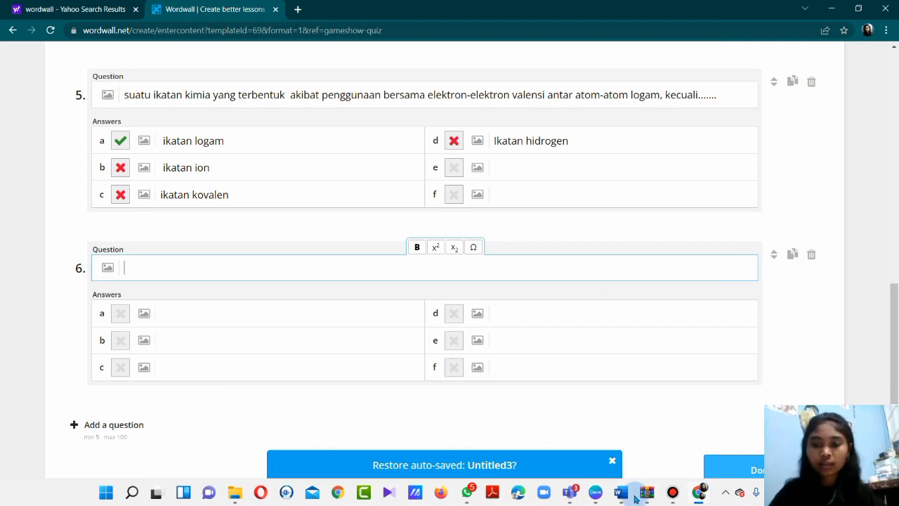
{"action": "mouse_move", "coordinate": [620, 493]}
{"action": "left_click", "coordinate": [616, 435]}
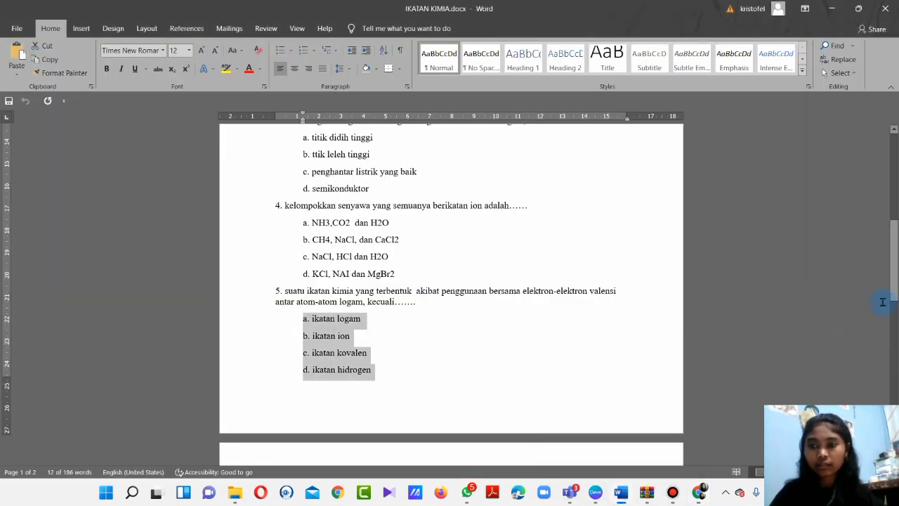
{"action": "left_click_drag", "start_coordinate": [894, 299], "coordinate": [895, 352]}
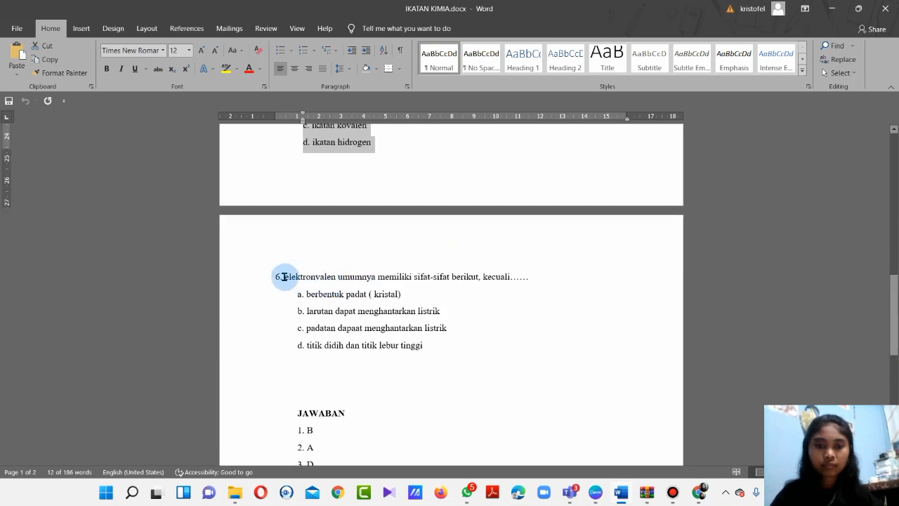
{"action": "left_click_drag", "start_coordinate": [284, 277], "coordinate": [522, 279]}
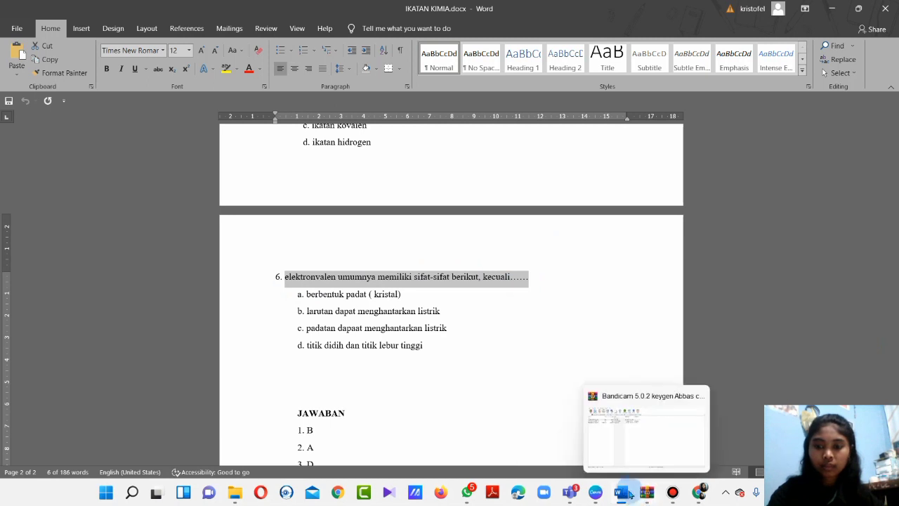
{"action": "left_click", "coordinate": [697, 493]}
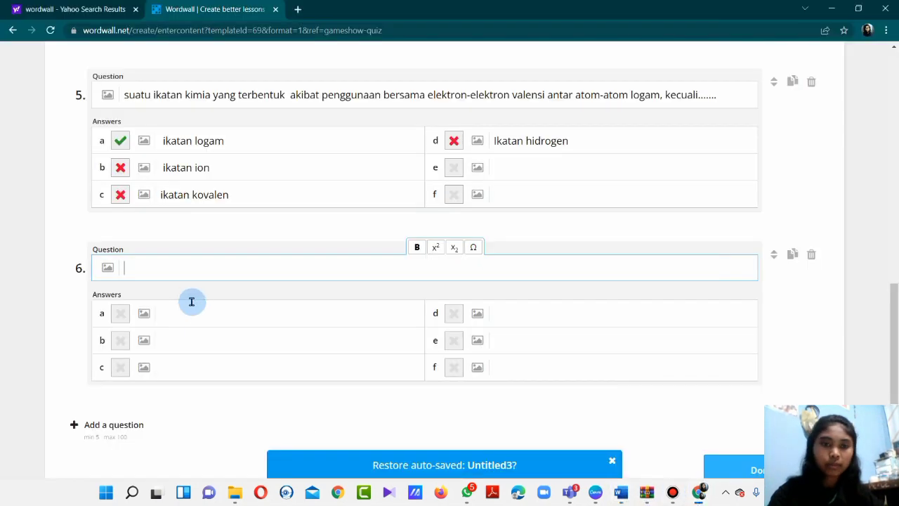
{"action": "type", "text": "elektronvalen umumnya memiliki sifat-sifat berikut, kecuali......"}
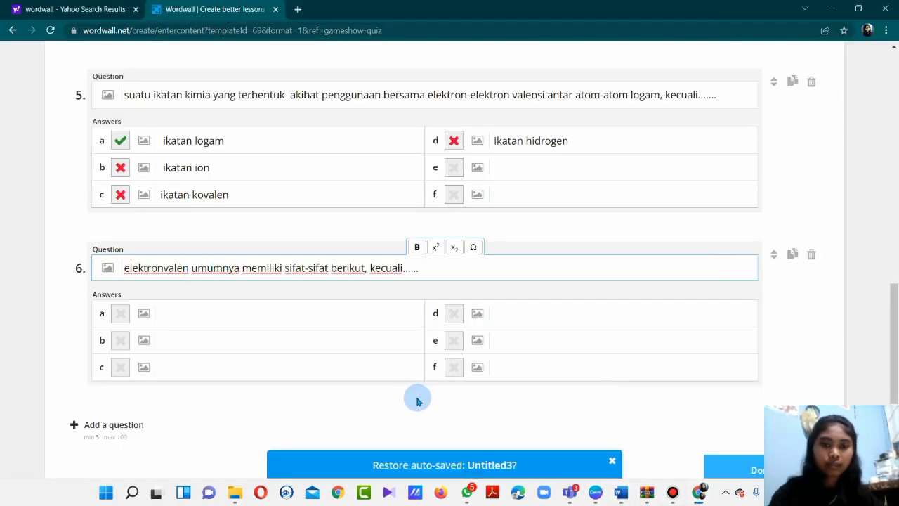
Step: Copy the four answer options of question 6 from the Word document into answers a to d in Wordwall
{"action": "mouse_move", "coordinate": [619, 494]}
{"action": "left_click", "coordinate": [593, 431]}
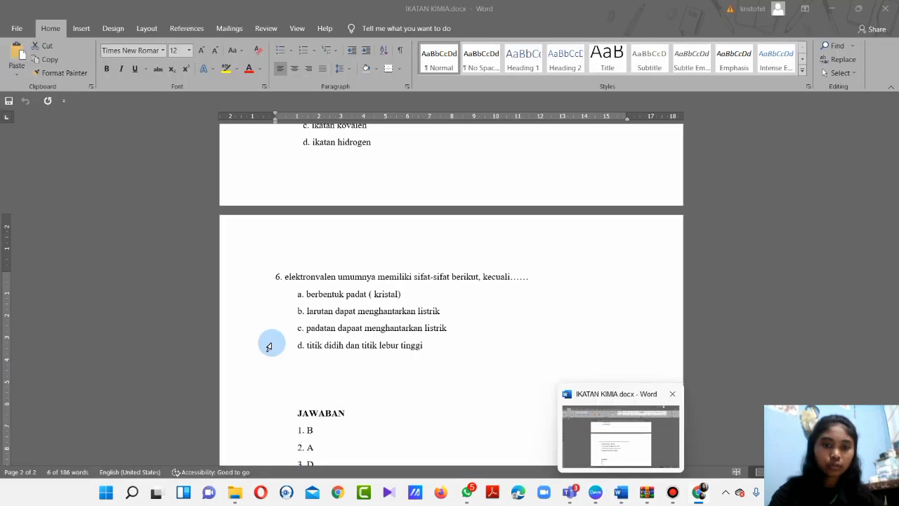
{"action": "left_click_drag", "start_coordinate": [424, 345], "coordinate": [297, 294]}
{"action": "key", "text": "ctrl+c"}
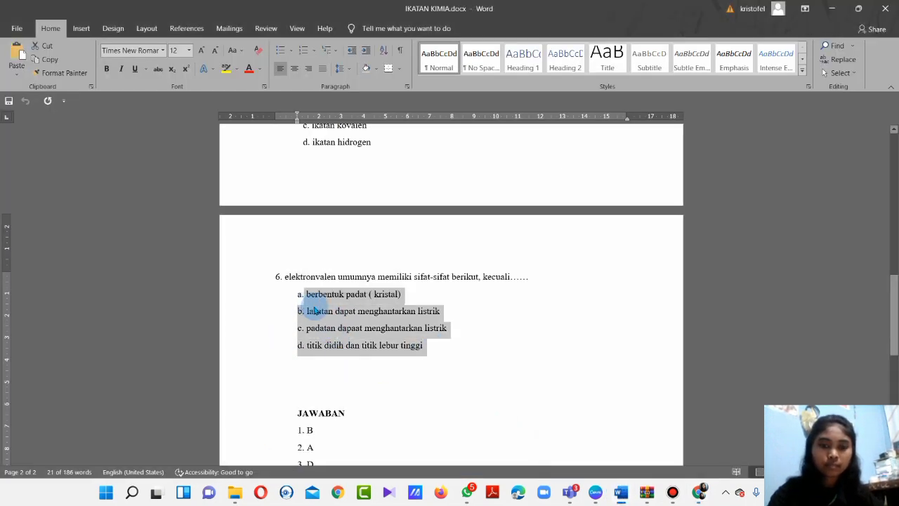
{"action": "mouse_move", "coordinate": [699, 491]}
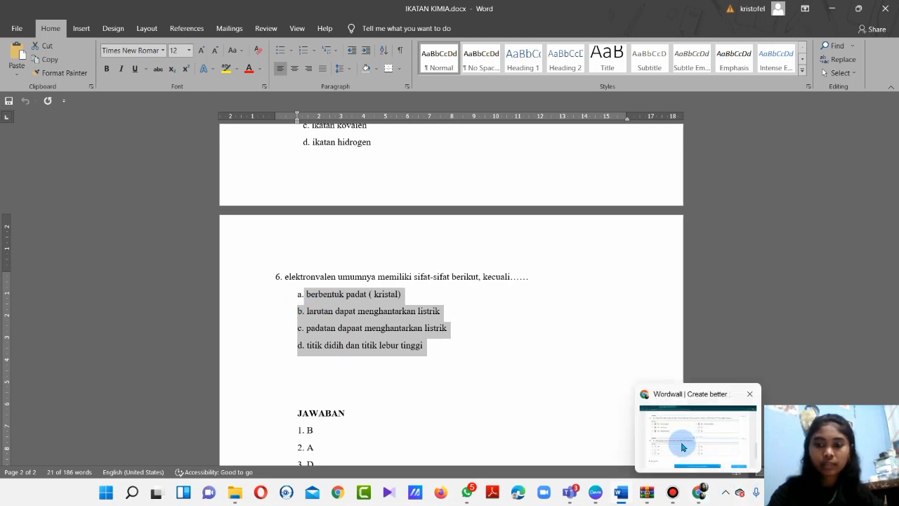
{"action": "left_click", "coordinate": [681, 449]}
{"action": "left_click", "coordinate": [216, 306]}
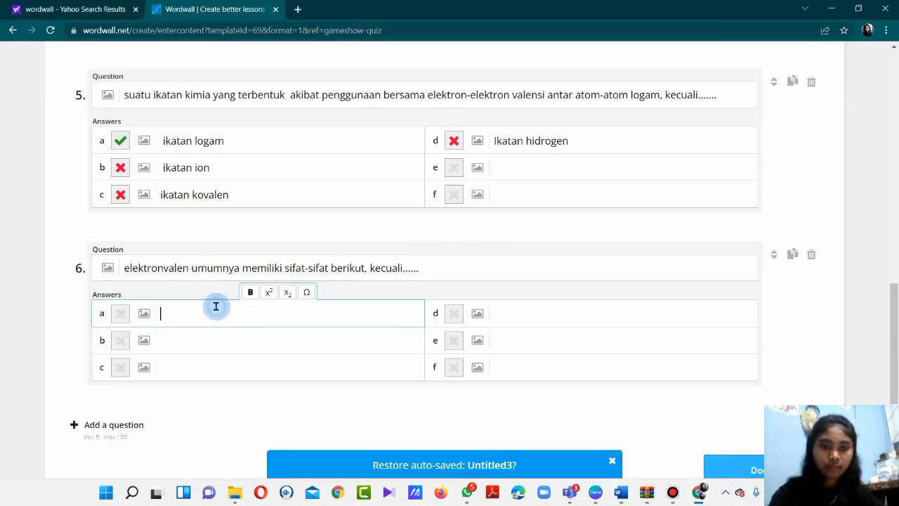
{"action": "key", "text": "ctrl+v"}
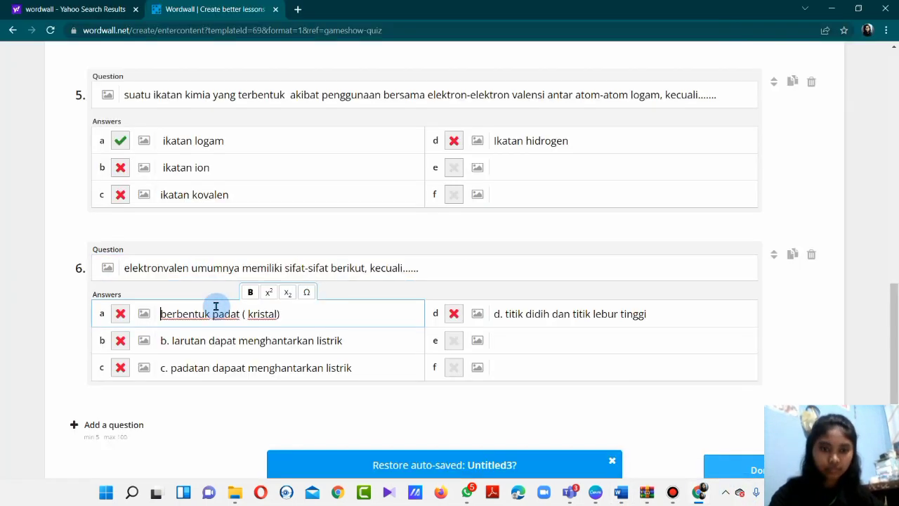
Step: Remove the letter prefixes from question 6's answers b to d and mark "padatan dapaat menghantarkan listrik" as correct
{"action": "left_click", "coordinate": [170, 340]}
{"action": "double_click", "coordinate": [170, 340]}
{"action": "left_click", "coordinate": [171, 340]}
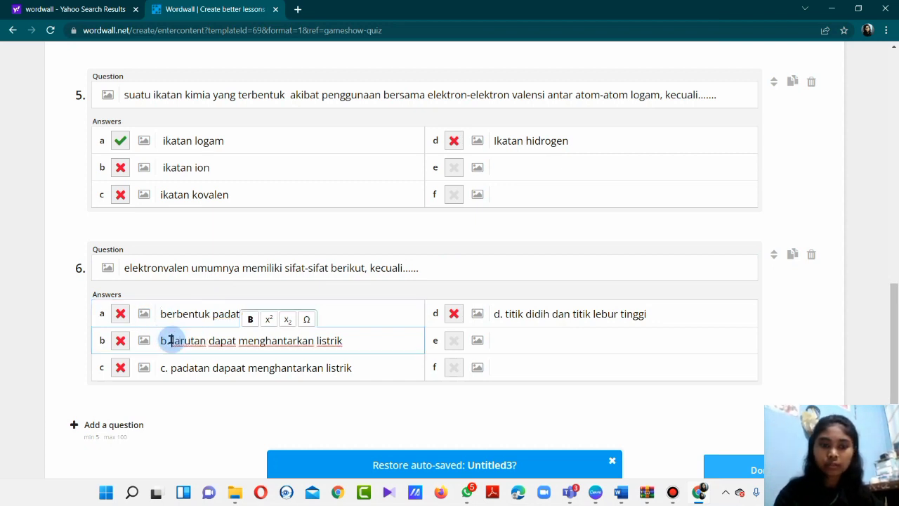
{"action": "key", "text": "BackSpace"}
{"action": "key", "text": "BackSpace"}
{"action": "left_click", "coordinate": [168, 370]}
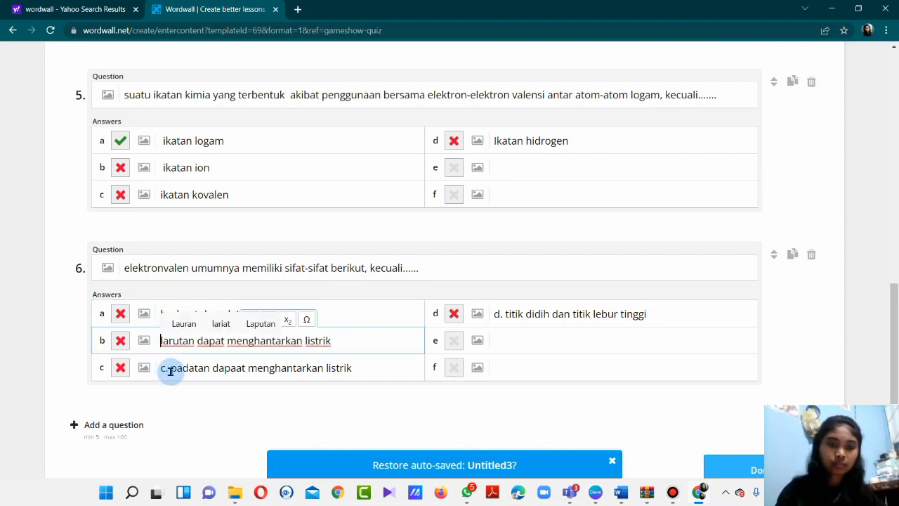
{"action": "key", "text": "BackSpace"}
{"action": "key", "text": "BackSpace"}
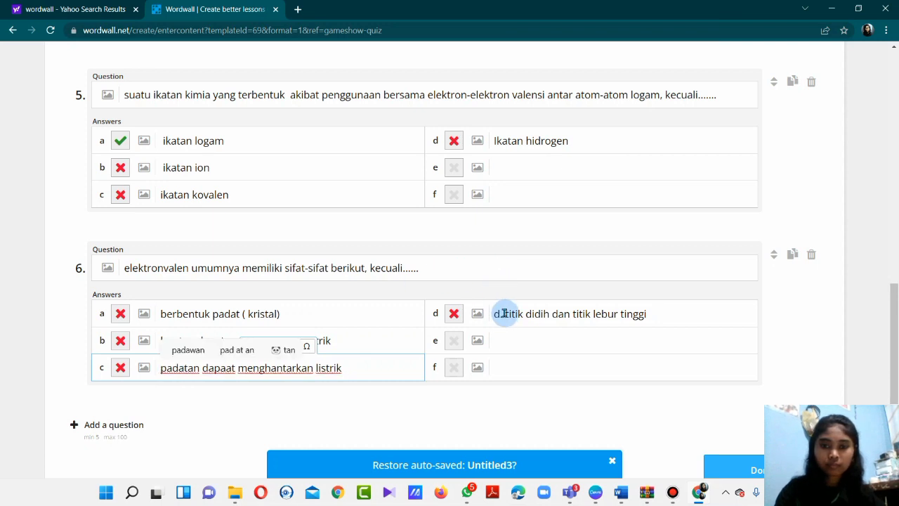
{"action": "left_click", "coordinate": [504, 313]}
{"action": "key", "text": "BackSpace"}
{"action": "key", "text": "BackSpace"}
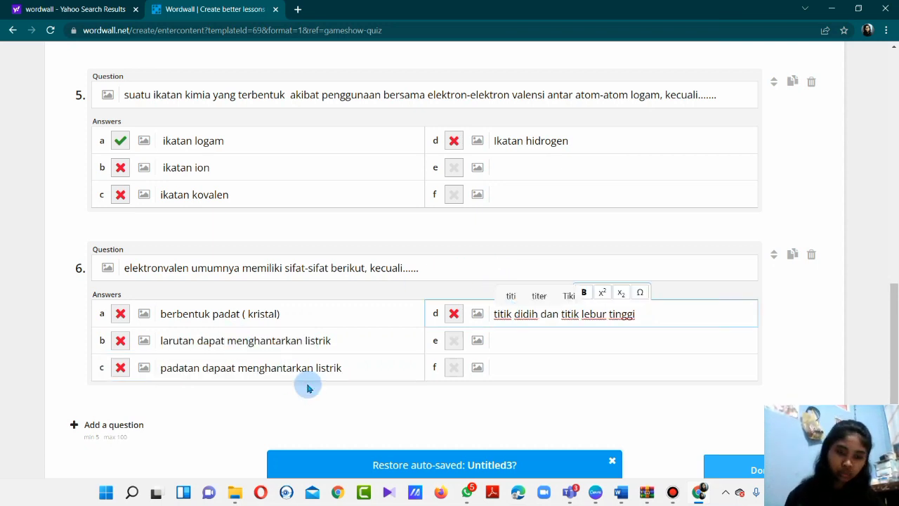
{"action": "left_click", "coordinate": [120, 371]}
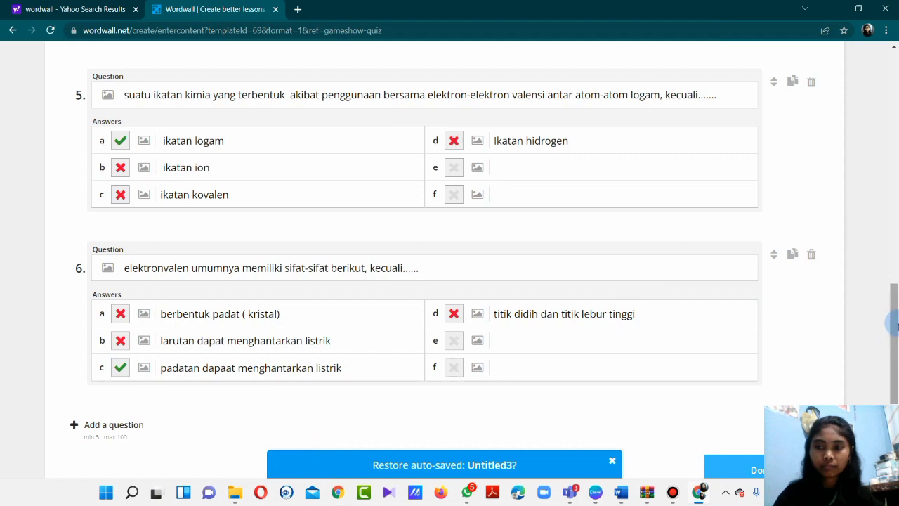
Step: Finish the quiz content and set the number of lives to 1 in the activity's options
{"action": "left_click_drag", "start_coordinate": [893, 326], "coordinate": [892, 357]}
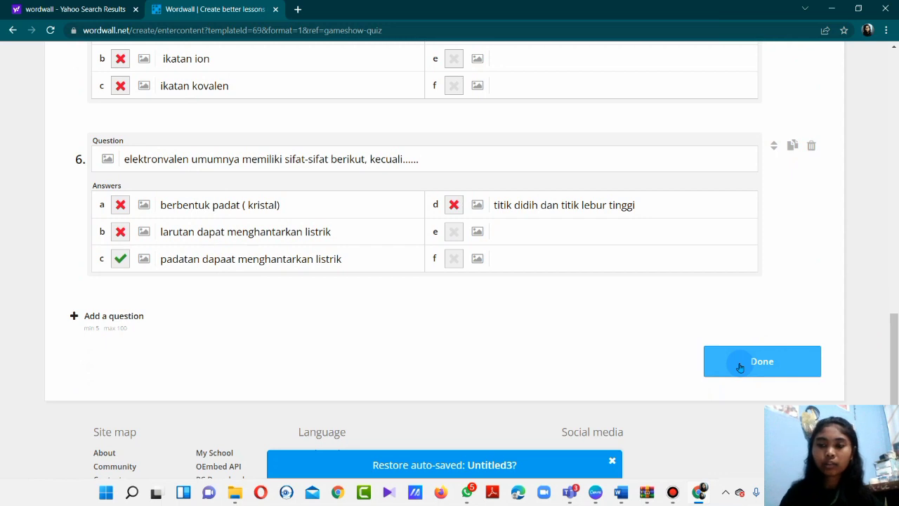
{"action": "left_click", "coordinate": [739, 365]}
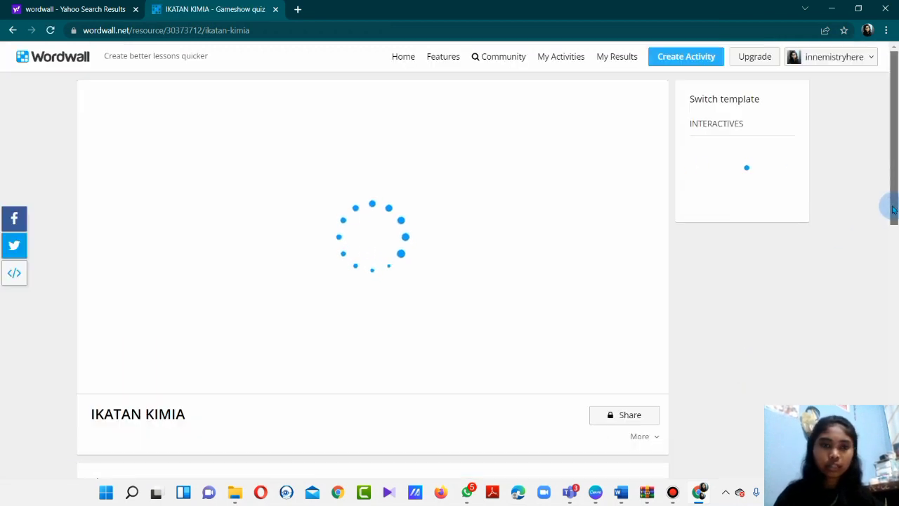
{"action": "scroll", "coordinate": [894, 217], "scroll_direction": "down", "scroll_amount": 1}
{"action": "left_click_drag", "start_coordinate": [890, 227], "coordinate": [887, 319]}
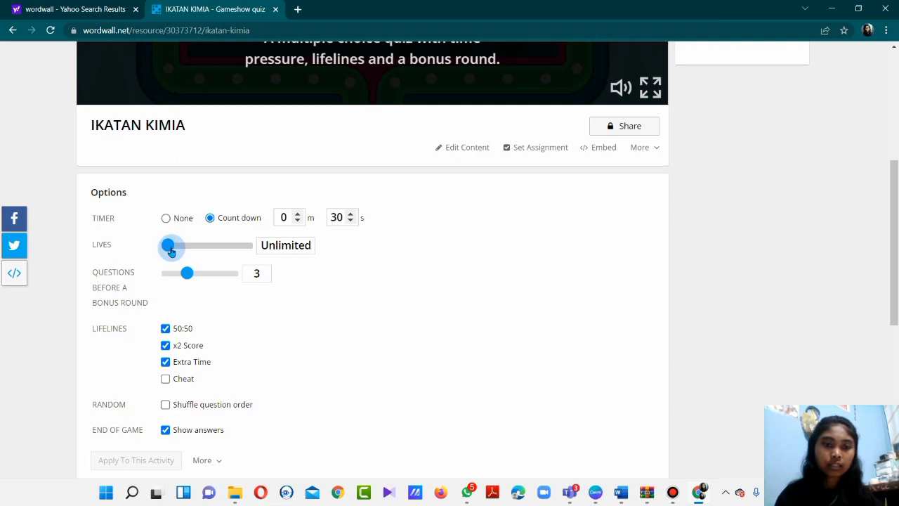
{"action": "left_click_drag", "start_coordinate": [170, 251], "coordinate": [173, 251]}
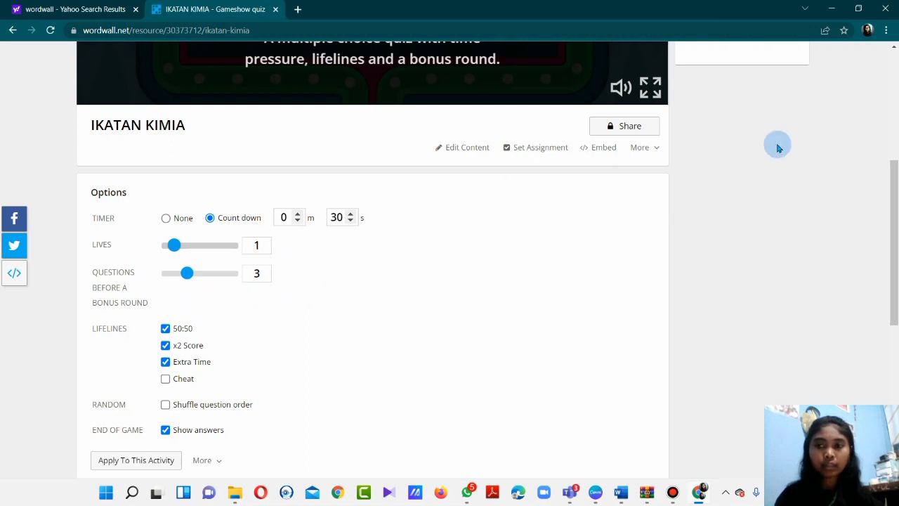
Step: Look over the remaining options and the leaderboard, then start the IKATAN KIMIA game and adjust the system volume
{"action": "left_click_drag", "start_coordinate": [892, 253], "coordinate": [864, 303]}
{"action": "scroll", "coordinate": [866, 338], "scroll_direction": "down", "scroll_amount": 2}
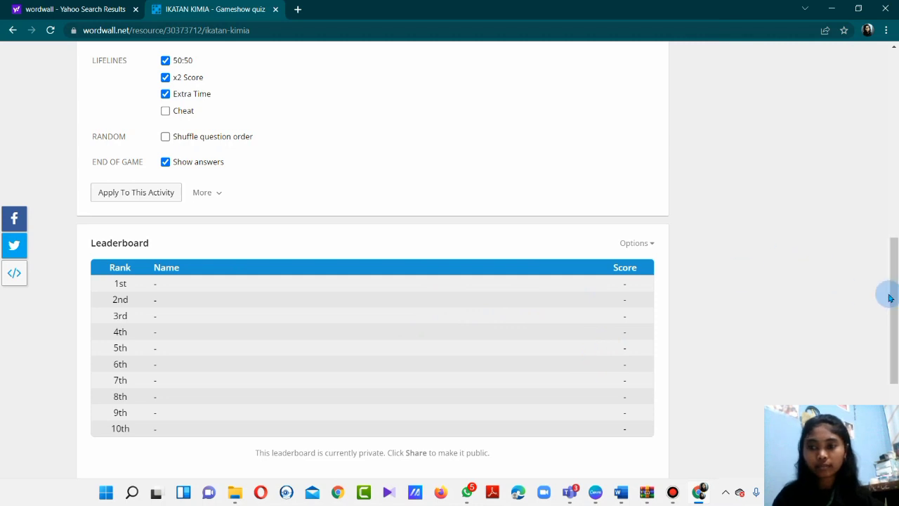
{"action": "left_click_drag", "start_coordinate": [892, 284], "coordinate": [894, 64]}
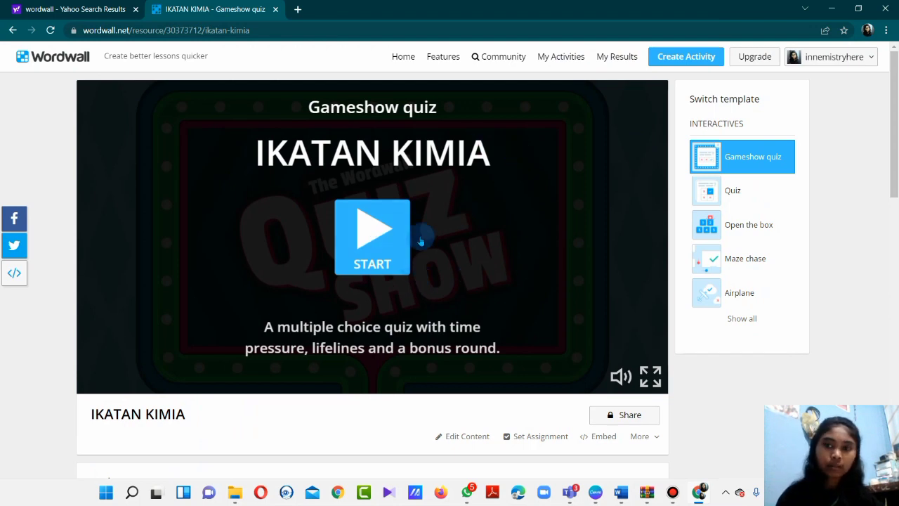
{"action": "left_click", "coordinate": [377, 238]}
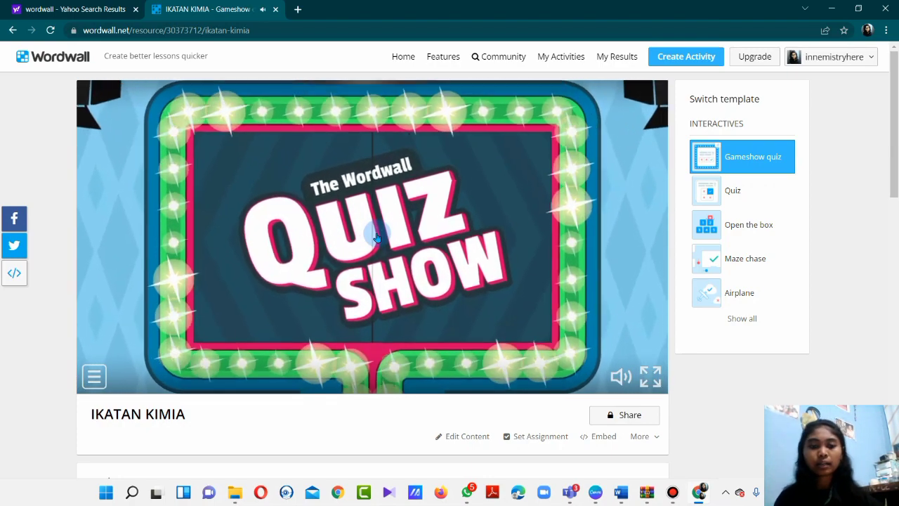
{"action": "key", "text": "XF86AudioLowerVolume"}
{"action": "key", "text": "XF86AudioRaiseVolume"}
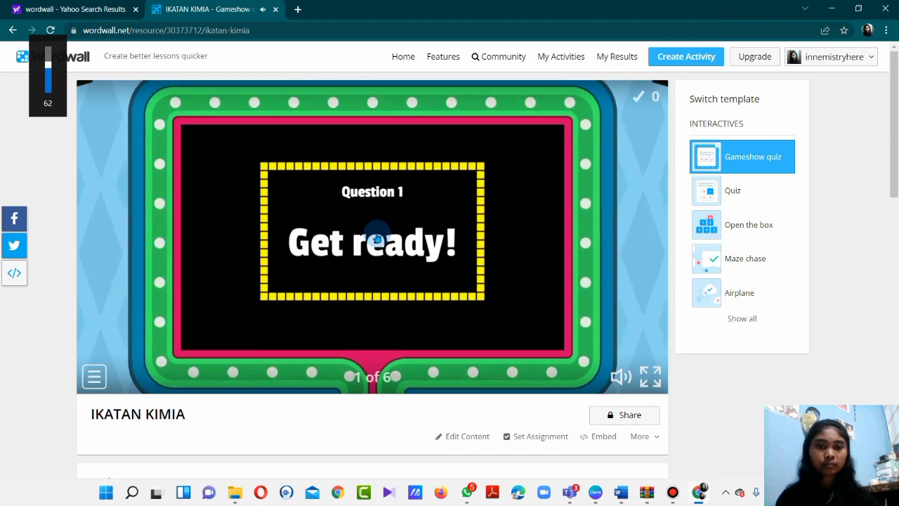
{"action": "key", "text": "XF86AudioRaiseVolume"}
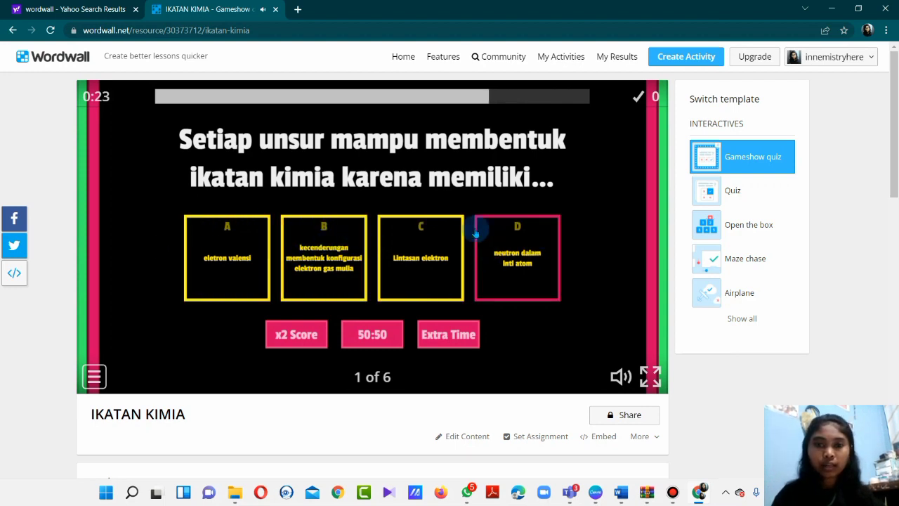
Step: Answer question 1 with "kecenderungan membentuk konfigurasi elektron gas mulia", question 2 with "ion dan kovalen" and question 3 with "semikonduktor", and pick the upper-middle bonus card
{"action": "left_click", "coordinate": [332, 280]}
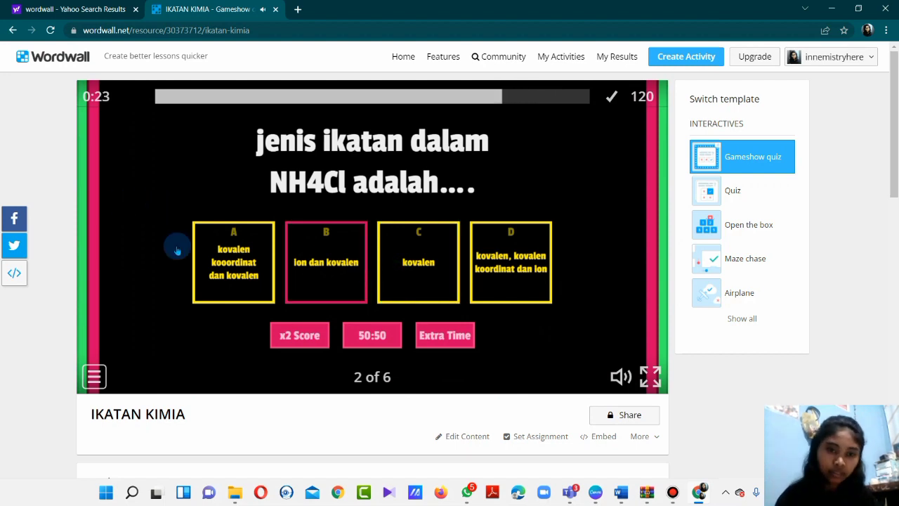
{"action": "left_click", "coordinate": [319, 281]}
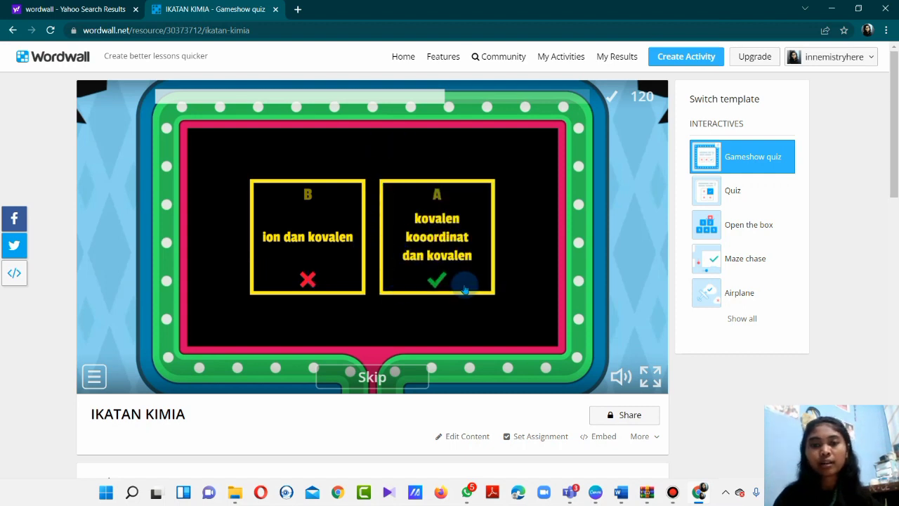
{"action": "left_click", "coordinate": [464, 290]}
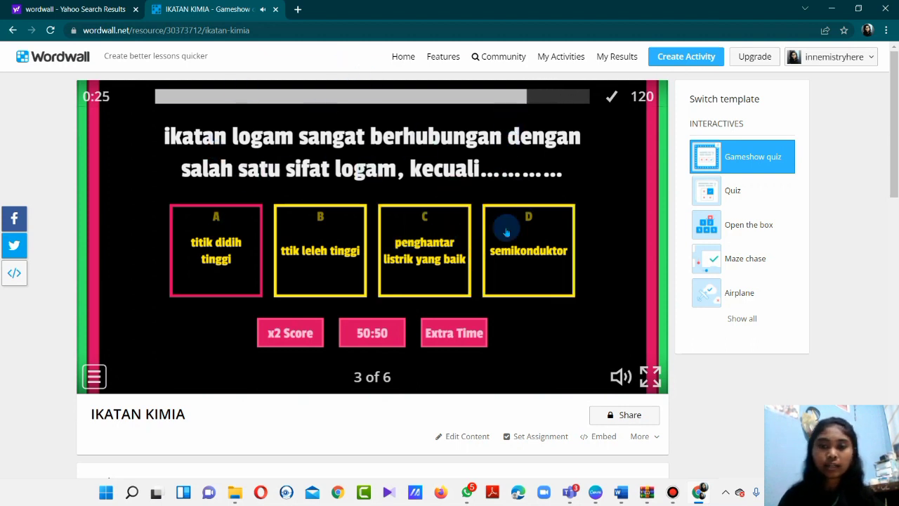
{"action": "left_click", "coordinate": [532, 269]}
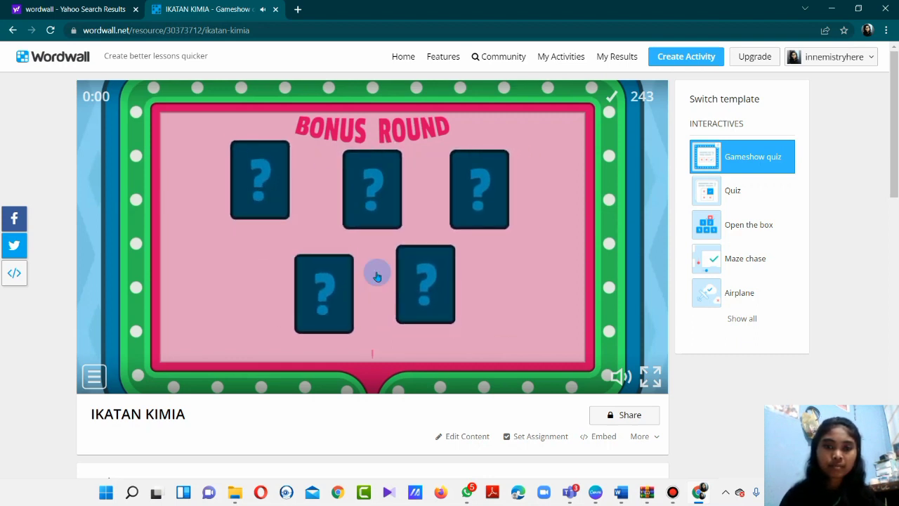
{"action": "left_click", "coordinate": [360, 188]}
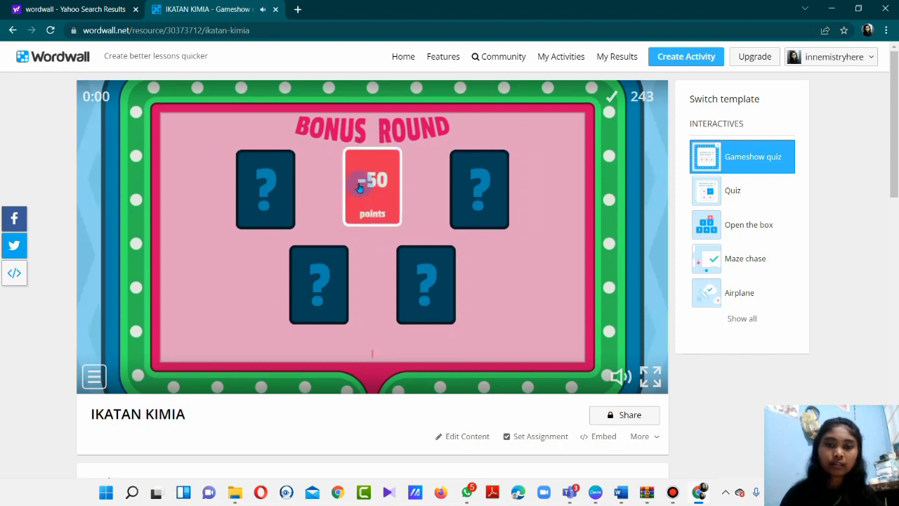